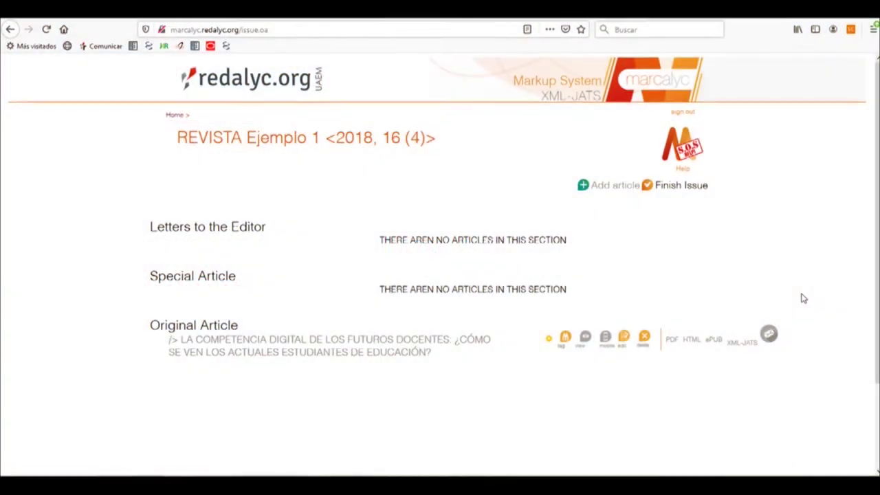
Open the Original Article on future teachers' digital competence in the tagging marker
{"action": "scroll", "coordinate": [803, 297], "scroll_direction": "down", "scroll_amount": 3}
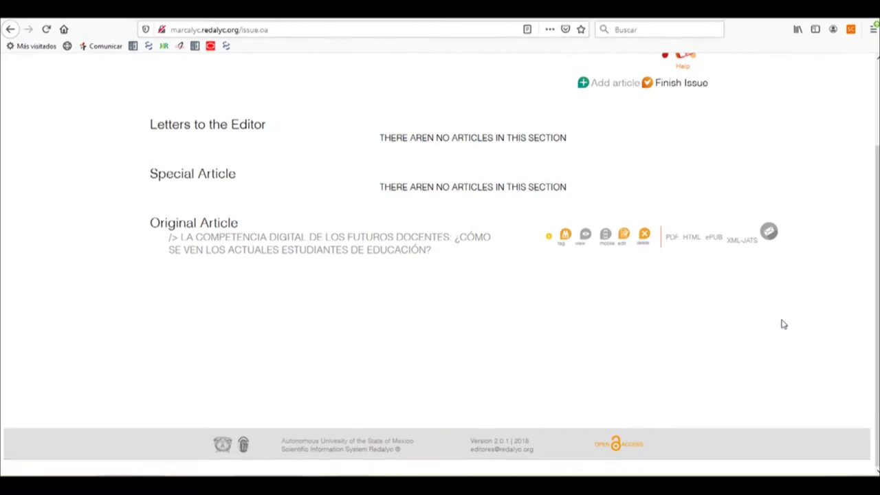
{"action": "left_click", "coordinate": [565, 236]}
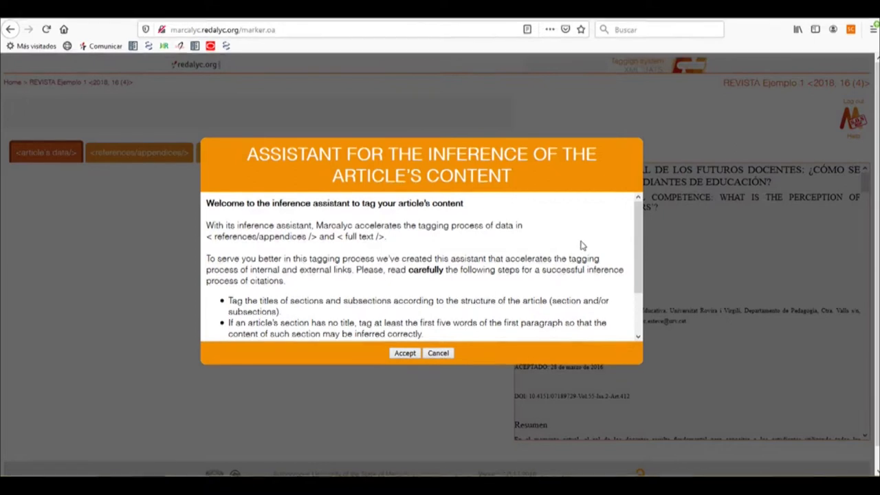
Read through the content-inference assistant's instructions and accept them
{"action": "left_click_drag", "start_coordinate": [638, 244], "coordinate": [632, 294]}
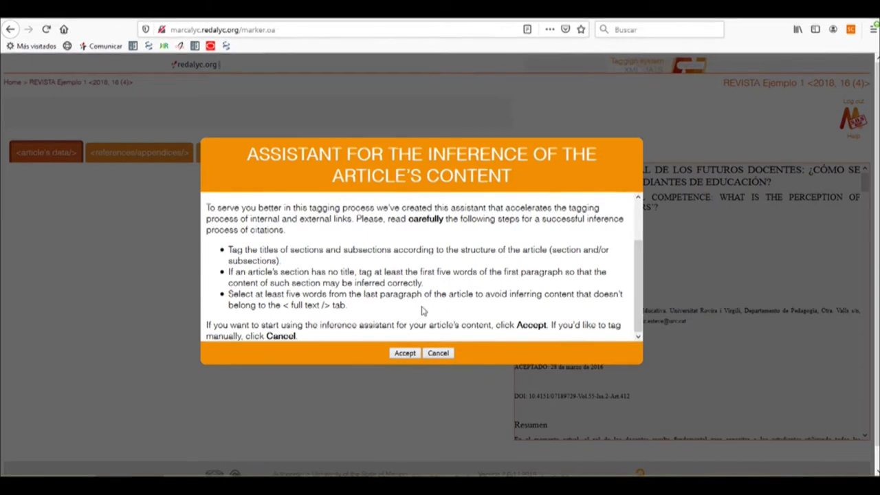
{"action": "left_click", "coordinate": [407, 355]}
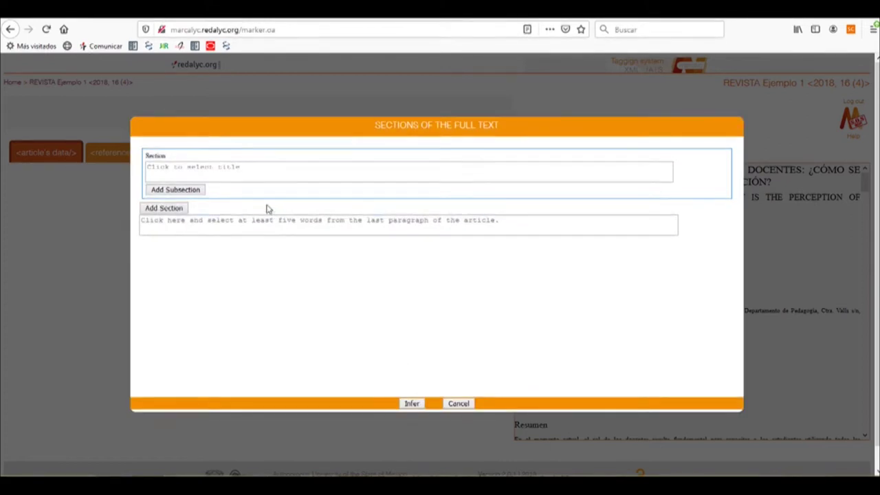
Take the first section title, 1. INTRODUCCIÓN, from the article text
{"action": "left_click", "coordinate": [207, 170]}
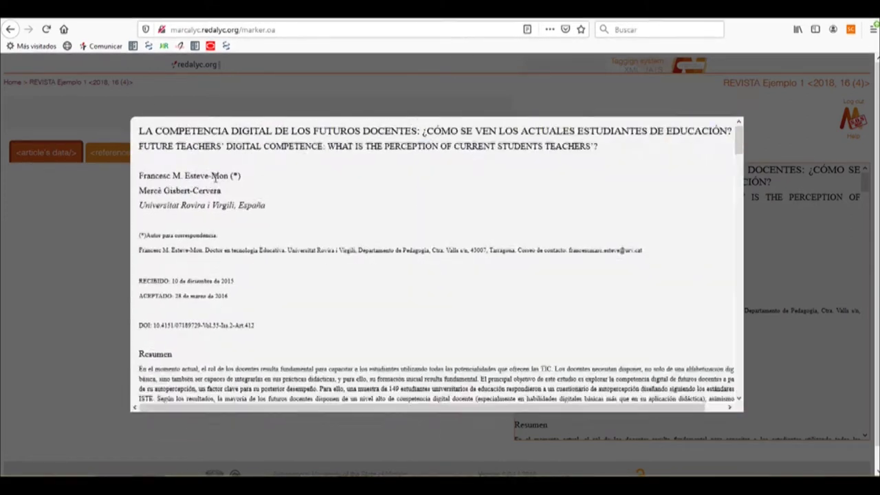
{"action": "scroll", "coordinate": [227, 268], "scroll_direction": "down", "scroll_amount": 3}
{"action": "scroll", "coordinate": [218, 256], "scroll_direction": "down", "scroll_amount": 5}
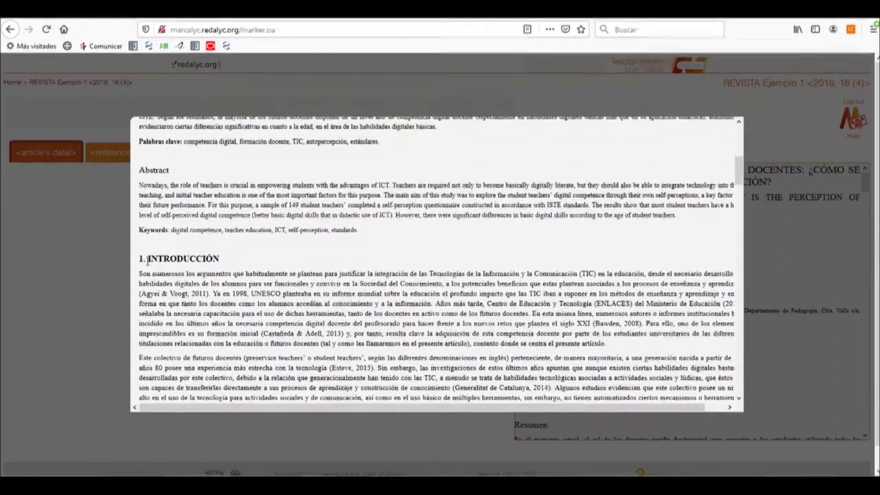
{"action": "left_click_drag", "start_coordinate": [139, 259], "coordinate": [219, 260]}
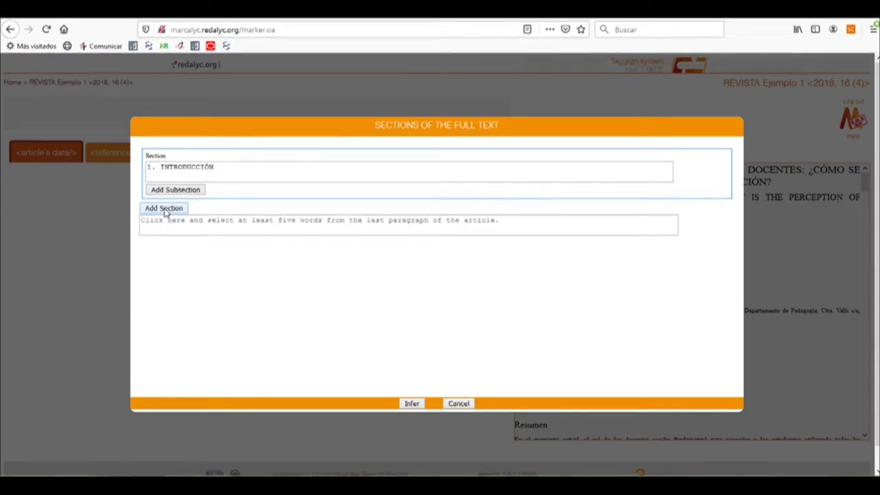
Add a second section titled 2. LA COMPETENCIA DIGITAL DOCENTE
{"action": "left_click", "coordinate": [165, 209]}
{"action": "left_click", "coordinate": [170, 225]}
{"action": "scroll", "coordinate": [179, 241], "scroll_direction": "down", "scroll_amount": 5}
{"action": "scroll", "coordinate": [201, 253], "scroll_direction": "down", "scroll_amount": 10}
{"action": "left_click_drag", "start_coordinate": [142, 205], "coordinate": [320, 208]}
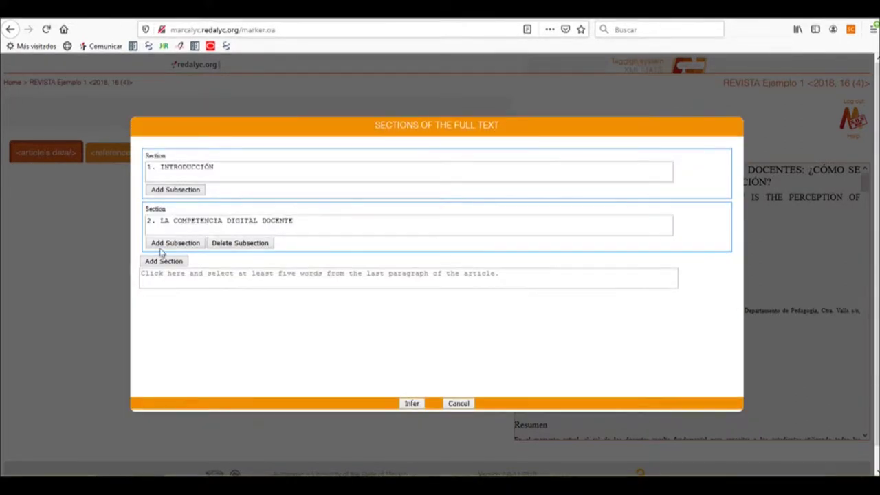
Add a third section, 3. PROPÓSITO, with an empty subsection beneath it
{"action": "left_click", "coordinate": [167, 262]}
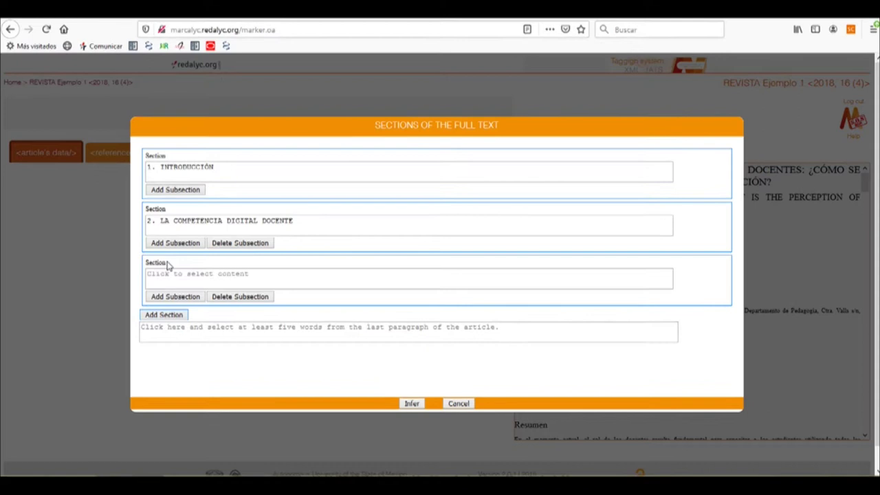
{"action": "left_click", "coordinate": [210, 275]}
{"action": "scroll", "coordinate": [213, 271], "scroll_direction": "down", "scroll_amount": 15}
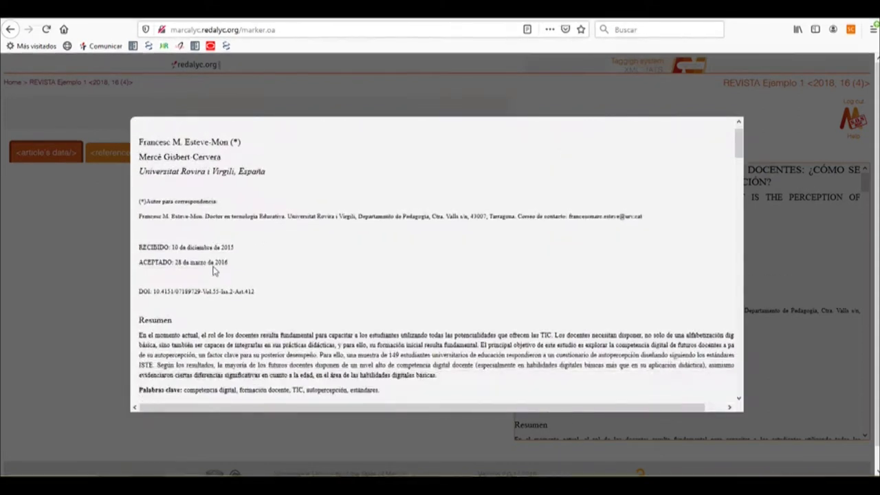
{"action": "scroll", "coordinate": [213, 267], "scroll_direction": "down", "scroll_amount": 10}
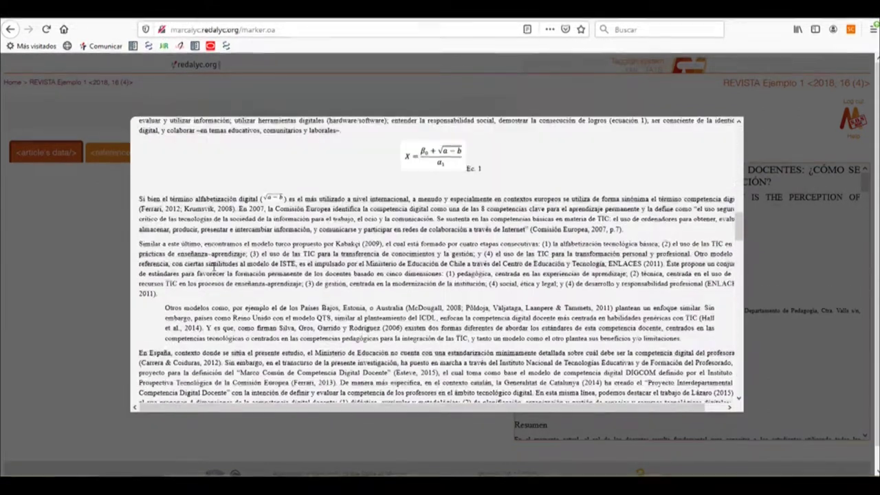
{"action": "left_click_drag", "start_coordinate": [140, 225], "coordinate": [198, 223]}
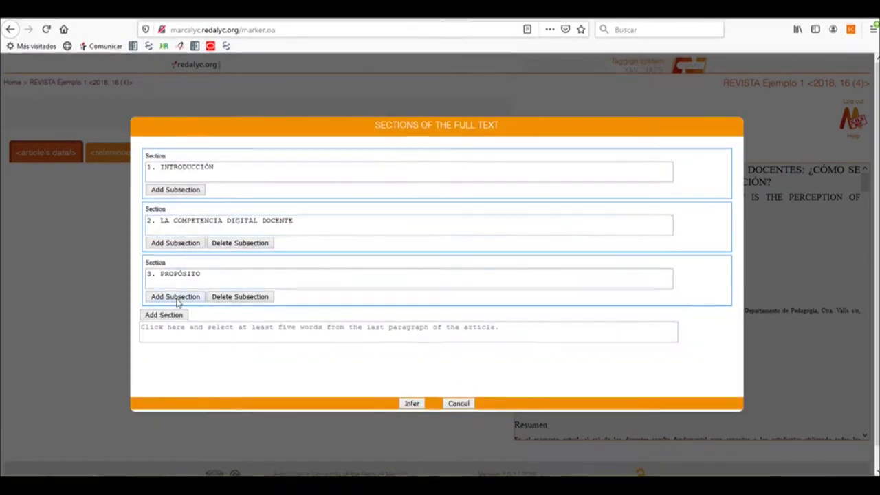
{"action": "left_click", "coordinate": [176, 297]}
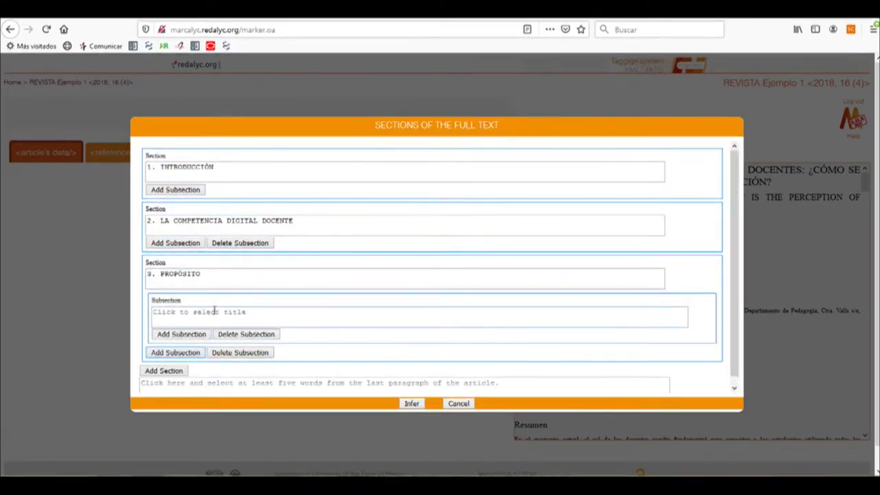
Fill subsections 3.1. Contexto and 3.2. Participantes from the article headings
{"action": "left_click", "coordinate": [214, 311]}
{"action": "scroll", "coordinate": [221, 284], "scroll_direction": "down", "scroll_amount": 10}
{"action": "scroll", "coordinate": [222, 284], "scroll_direction": "down", "scroll_amount": 15}
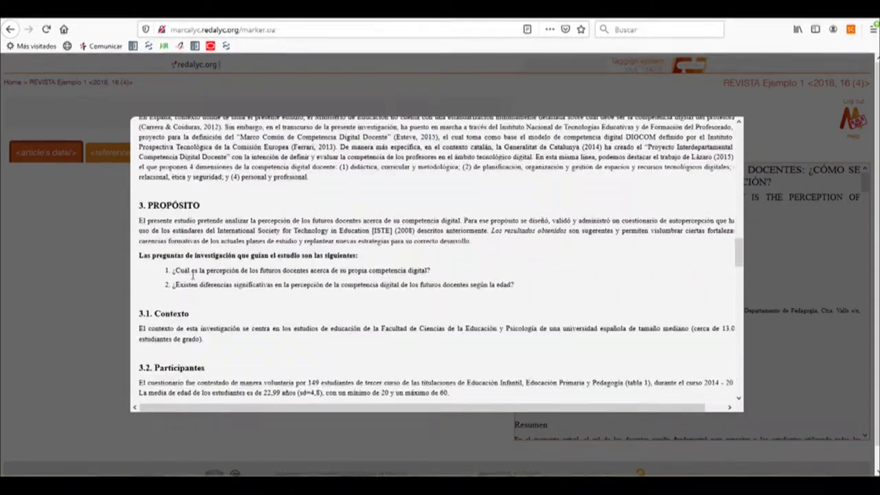
{"action": "scroll", "coordinate": [193, 275], "scroll_direction": "down", "scroll_amount": 1}
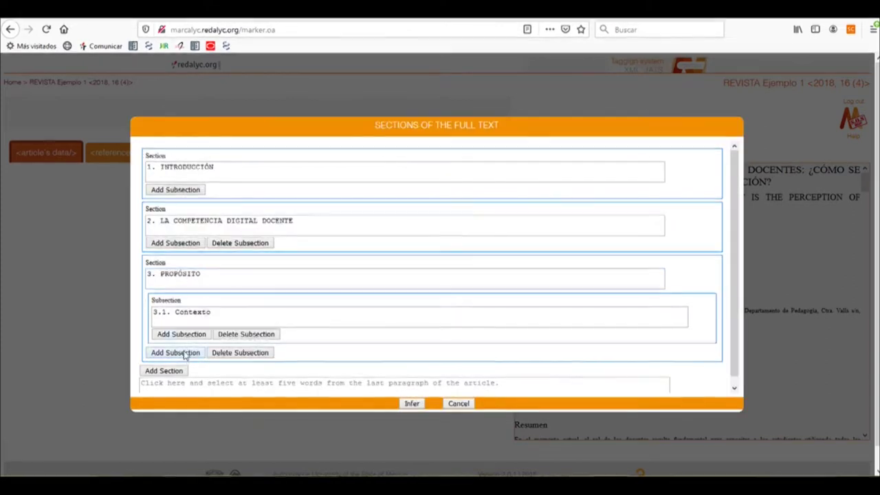
{"action": "left_click", "coordinate": [183, 354]}
{"action": "scroll", "coordinate": [208, 310], "scroll_direction": "down", "scroll_amount": 1}
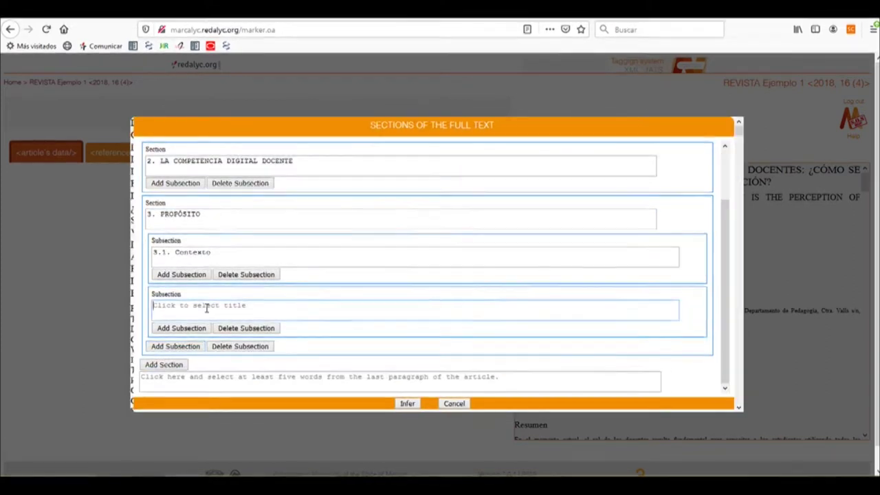
{"action": "left_click", "coordinate": [206, 308]}
{"action": "scroll", "coordinate": [206, 310], "scroll_direction": "down", "scroll_amount": 15}
{"action": "scroll", "coordinate": [206, 311], "scroll_direction": "down", "scroll_amount": 8}
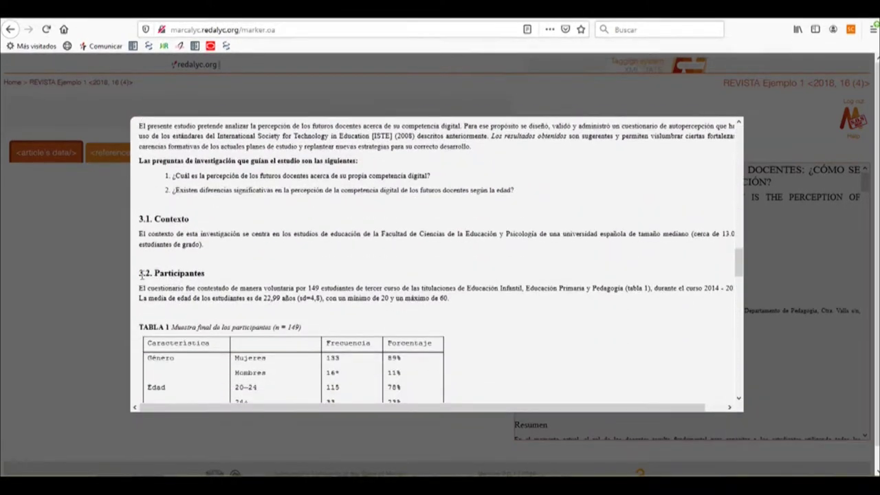
{"action": "left_click_drag", "start_coordinate": [141, 274], "coordinate": [205, 273]}
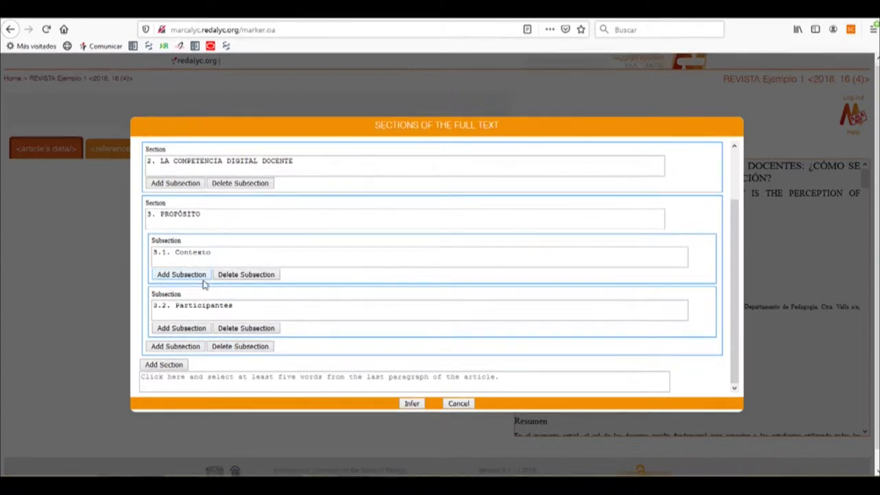
Add sections 4. DISCUSIÓN and 5. CONCLUSIONES from the article headings
{"action": "left_click", "coordinate": [163, 367]}
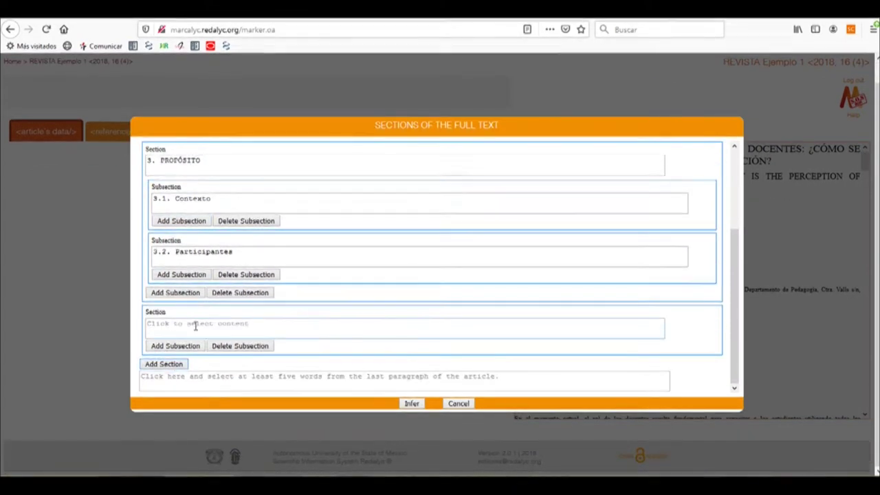
{"action": "left_click", "coordinate": [195, 326]}
{"action": "scroll", "coordinate": [187, 281], "scroll_direction": "down", "scroll_amount": 15}
{"action": "scroll", "coordinate": [184, 280], "scroll_direction": "down", "scroll_amount": 6}
{"action": "scroll", "coordinate": [184, 289], "scroll_direction": "down", "scroll_amount": 7}
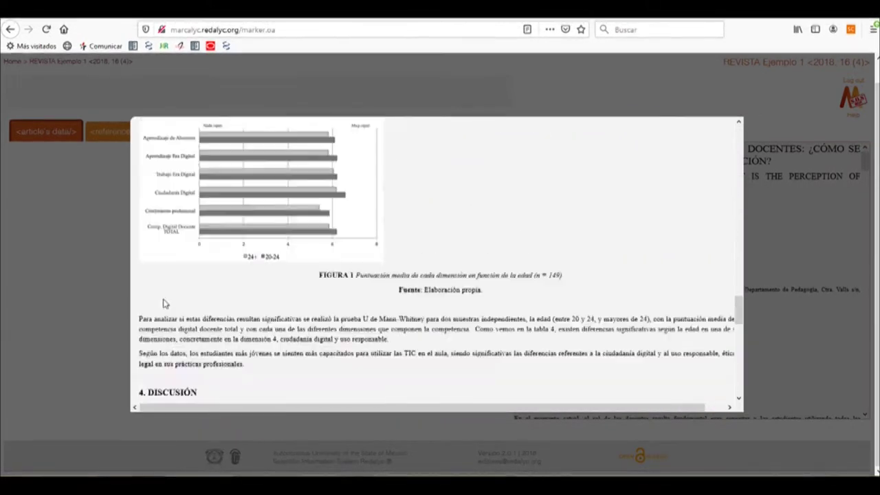
{"action": "left_click_drag", "start_coordinate": [140, 266], "coordinate": [198, 270]}
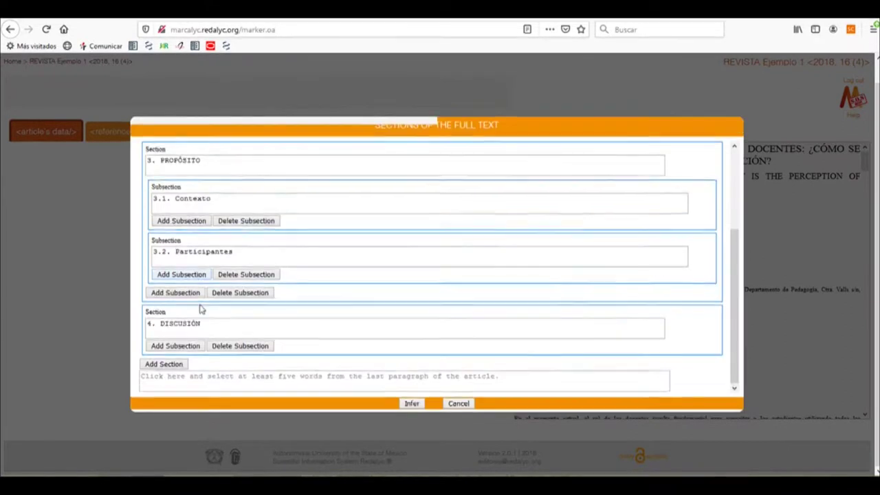
{"action": "left_click", "coordinate": [165, 364]}
{"action": "scroll", "coordinate": [190, 346], "scroll_direction": "down", "scroll_amount": 2}
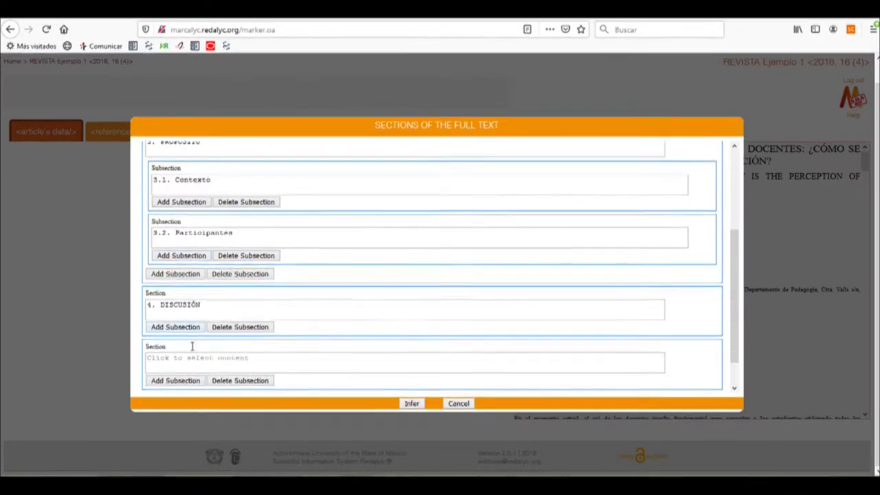
{"action": "left_click", "coordinate": [202, 330]}
{"action": "scroll", "coordinate": [197, 296], "scroll_direction": "down", "scroll_amount": 15}
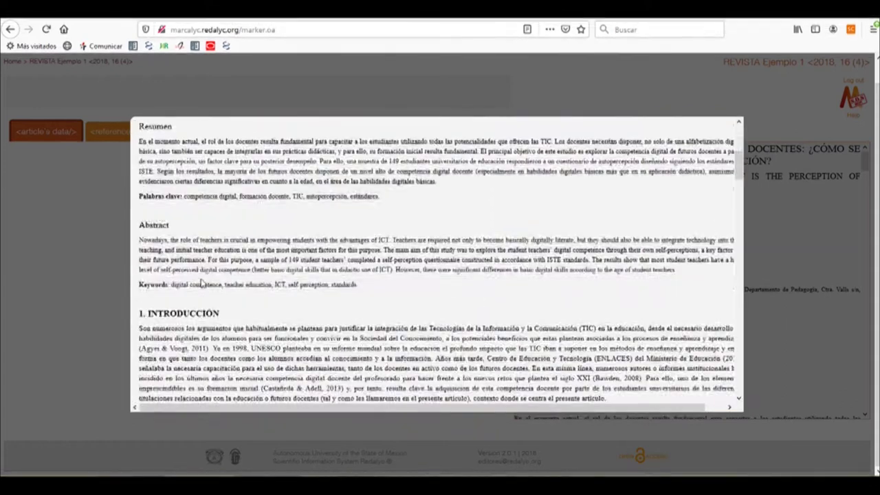
{"action": "scroll", "coordinate": [197, 292], "scroll_direction": "down", "scroll_amount": 15}
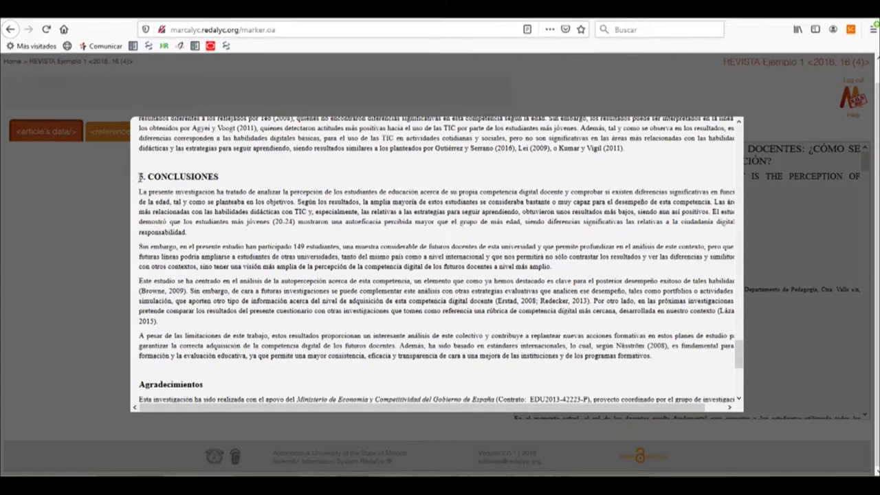
{"action": "left_click_drag", "start_coordinate": [215, 179], "coordinate": [218, 178]}
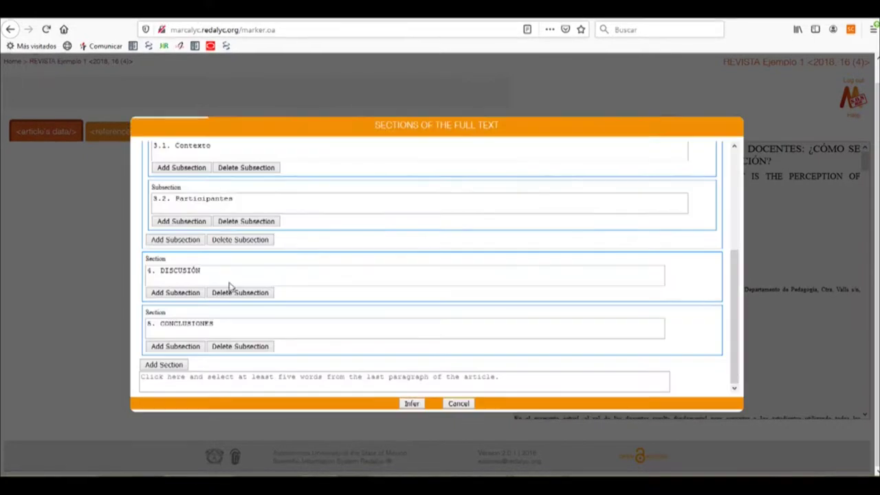
Mark the last Conclusiones paragraph's closing words as the text end and infer the sections
{"action": "left_click", "coordinate": [209, 377]}
{"action": "scroll", "coordinate": [229, 327], "scroll_direction": "down", "scroll_amount": 1}
{"action": "scroll", "coordinate": [229, 327], "scroll_direction": "down", "scroll_amount": 15}
{"action": "scroll", "coordinate": [229, 327], "scroll_direction": "down", "scroll_amount": 20}
{"action": "scroll", "coordinate": [229, 327], "scroll_direction": "down", "scroll_amount": 5}
{"action": "scroll", "coordinate": [229, 327], "scroll_direction": "up", "scroll_amount": 2}
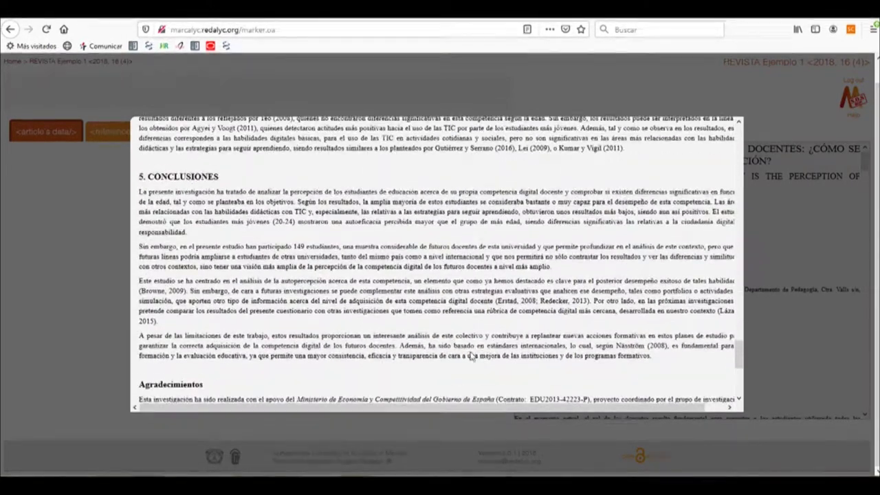
{"action": "left_click_drag", "start_coordinate": [502, 356], "coordinate": [655, 363]}
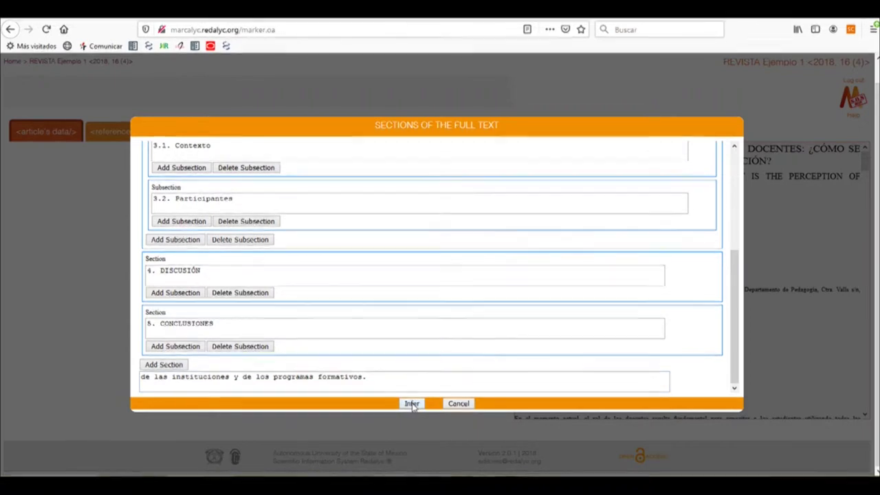
{"action": "left_click", "coordinate": [411, 404]}
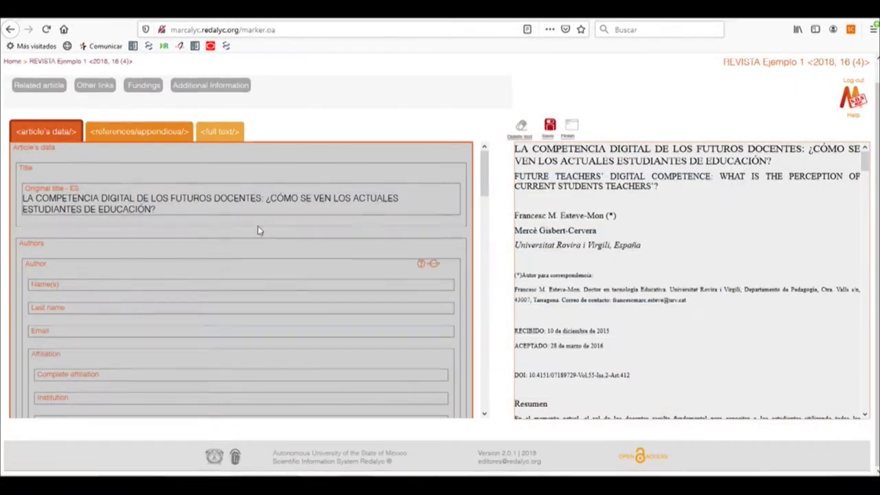
{"action": "left_click", "coordinate": [230, 138]}
{"action": "scroll", "coordinate": [112, 222], "scroll_direction": "down", "scroll_amount": 4}
{"action": "scroll", "coordinate": [112, 222], "scroll_direction": "down", "scroll_amount": 10}
{"action": "scroll", "coordinate": [115, 244], "scroll_direction": "down", "scroll_amount": 10}
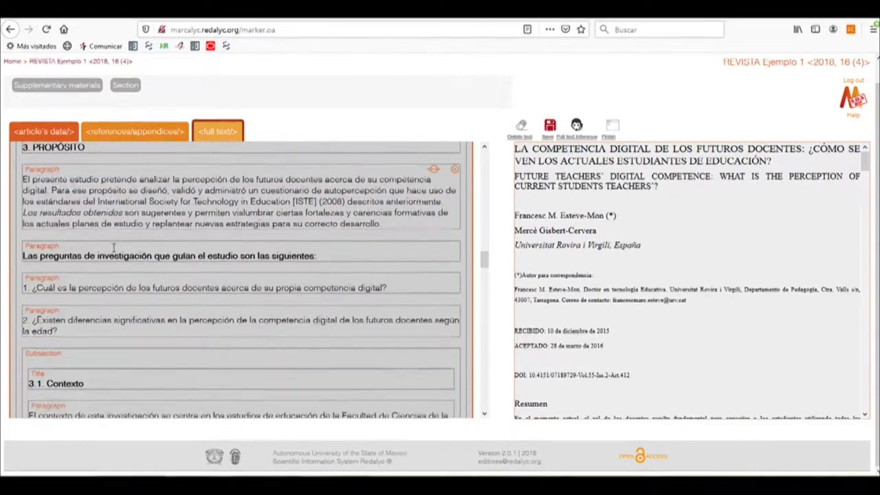
{"action": "scroll", "coordinate": [113, 249], "scroll_direction": "down", "scroll_amount": 12}
{"action": "scroll", "coordinate": [112, 249], "scroll_direction": "down", "scroll_amount": 5}
{"action": "scroll", "coordinate": [112, 248], "scroll_direction": "up", "scroll_amount": 4}
{"action": "scroll", "coordinate": [113, 250], "scroll_direction": "down", "scroll_amount": 6}
{"action": "scroll", "coordinate": [113, 250], "scroll_direction": "down", "scroll_amount": 12}
{"action": "scroll", "coordinate": [116, 255], "scroll_direction": "down", "scroll_amount": 12}
{"action": "scroll", "coordinate": [116, 255], "scroll_direction": "down", "scroll_amount": 2}
{"action": "scroll", "coordinate": [115, 255], "scroll_direction": "up", "scroll_amount": 12}
{"action": "scroll", "coordinate": [117, 256], "scroll_direction": "up", "scroll_amount": 15}
{"action": "scroll", "coordinate": [117, 256], "scroll_direction": "up", "scroll_amount": 5}
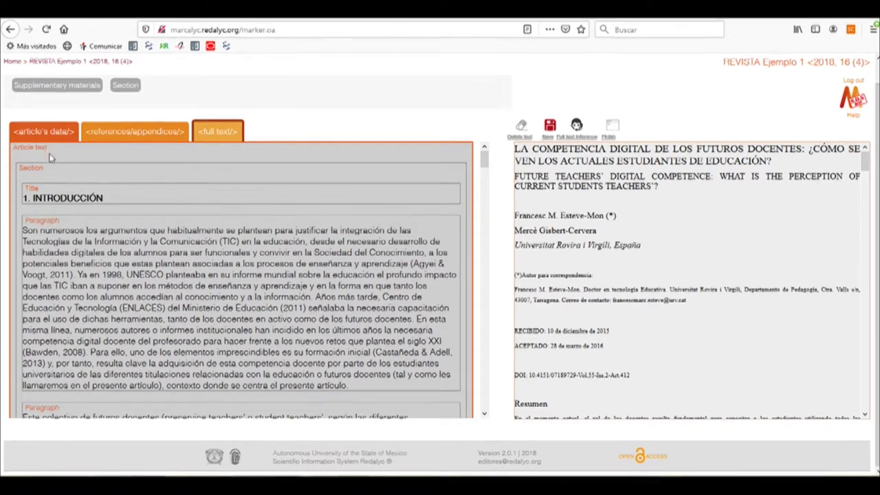
{"action": "left_click", "coordinate": [46, 132]}
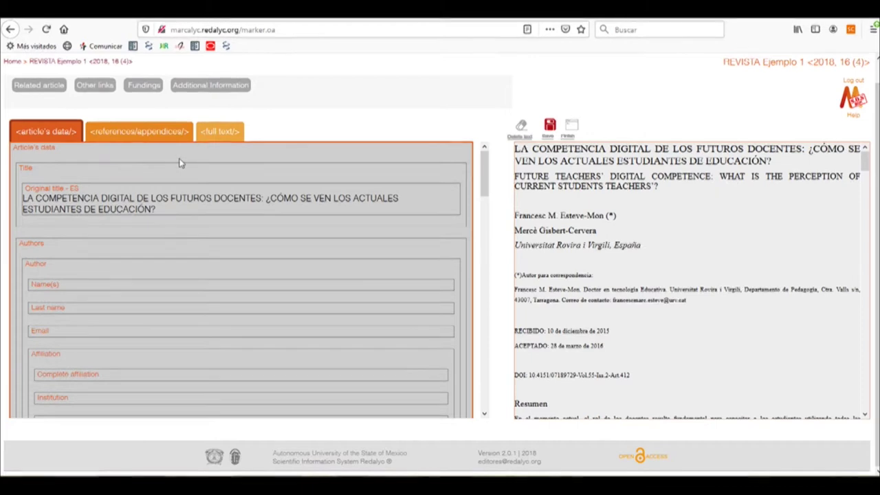
Add an English alternative title, copying the English title from the article text
{"action": "left_click", "coordinate": [62, 173]}
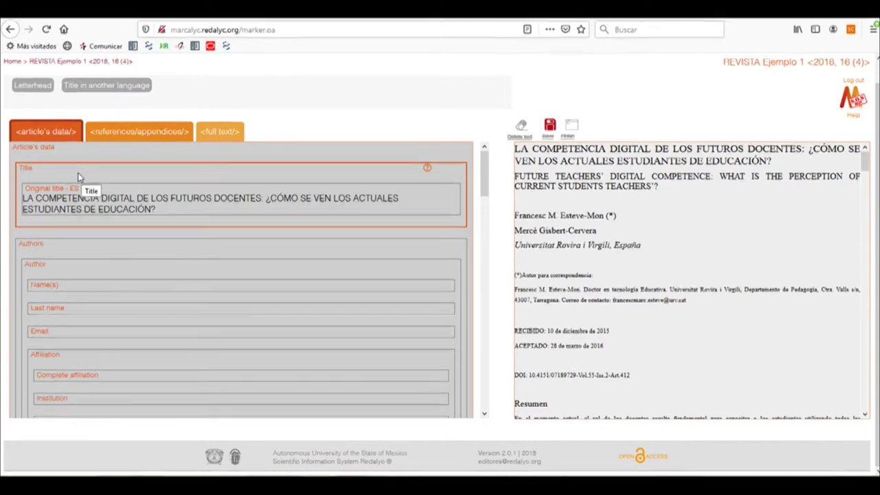
{"action": "left_click", "coordinate": [111, 89]}
{"action": "double_click", "coordinate": [19, 101]}
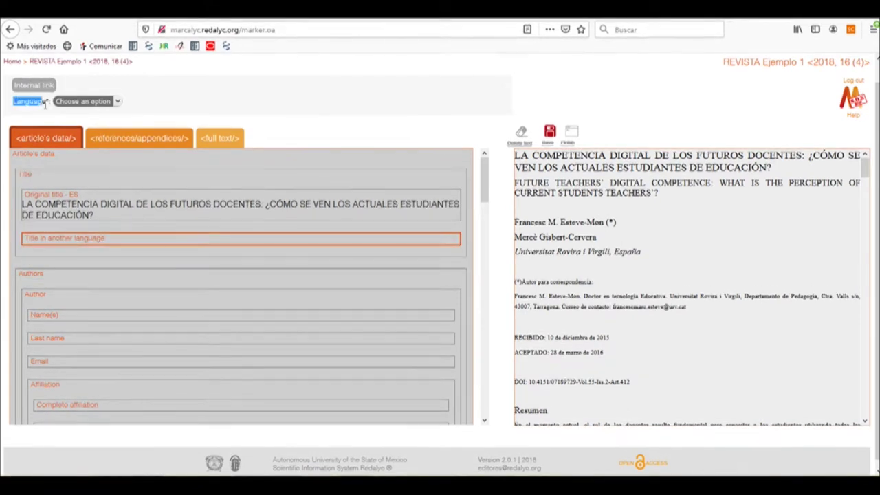
{"action": "left_click", "coordinate": [79, 102]}
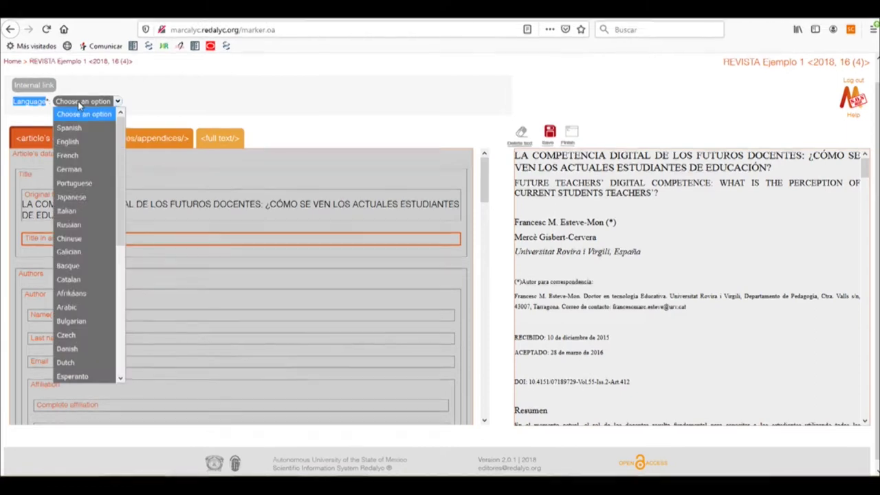
{"action": "left_click", "coordinate": [69, 142]}
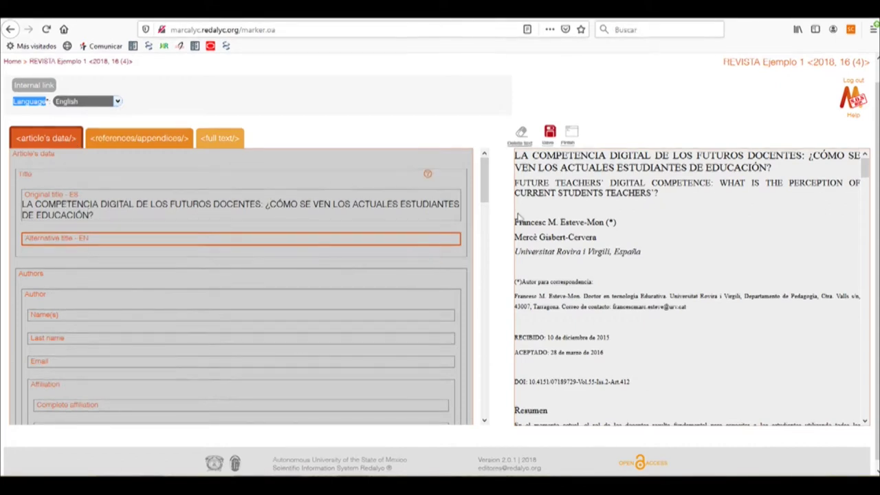
{"action": "left_click_drag", "start_coordinate": [516, 182], "coordinate": [657, 194]}
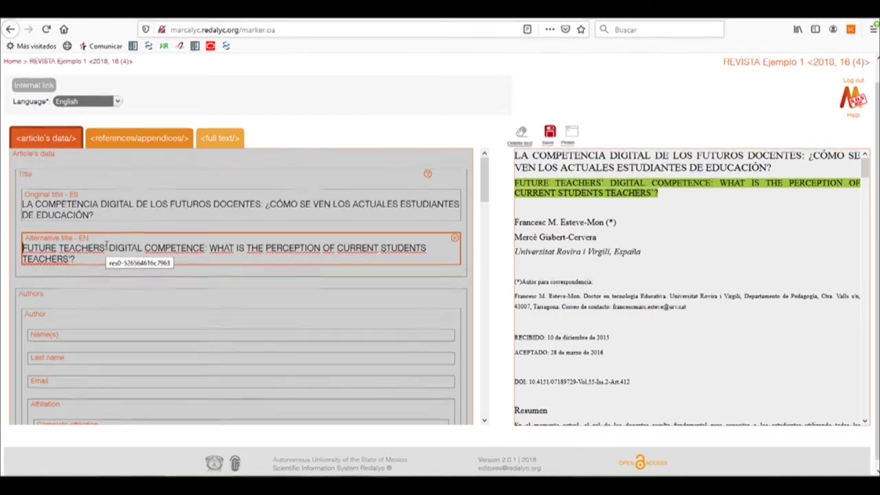
{"action": "scroll", "coordinate": [107, 246], "scroll_direction": "down", "scroll_amount": 2}
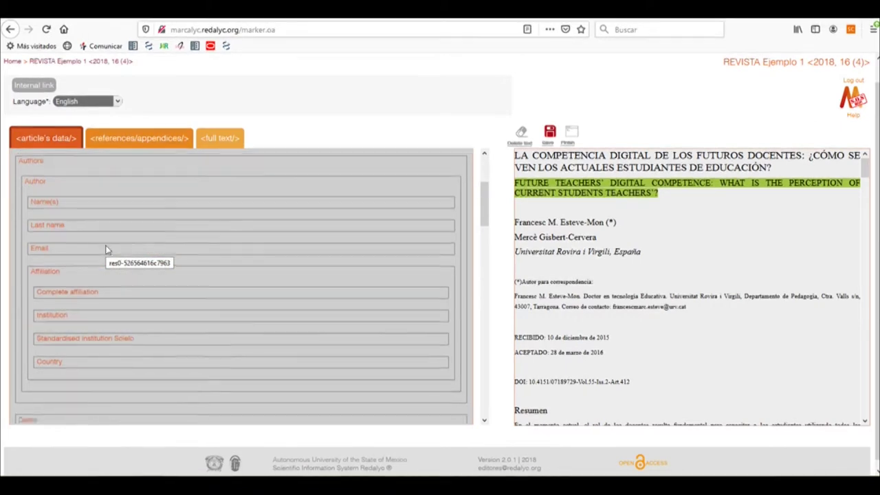
Set the first author as type Author, Name - Last Name format, and corresponding author
{"action": "left_click", "coordinate": [58, 184]}
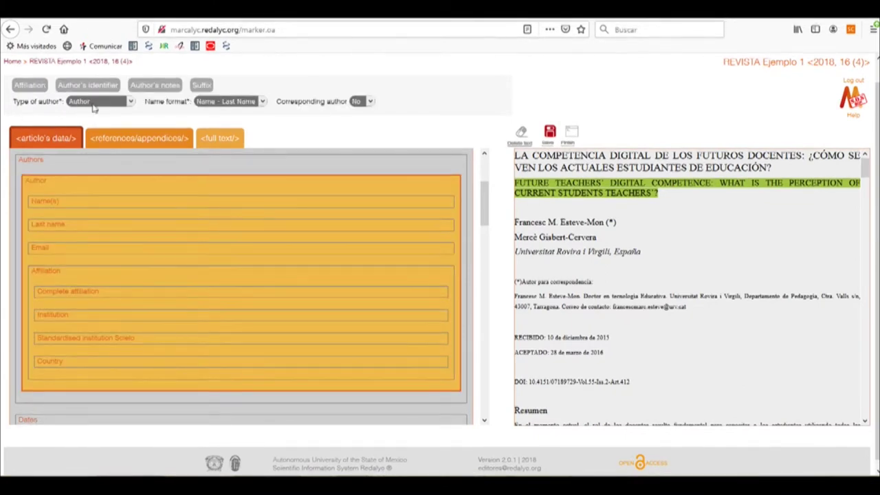
{"action": "left_click", "coordinate": [131, 101]}
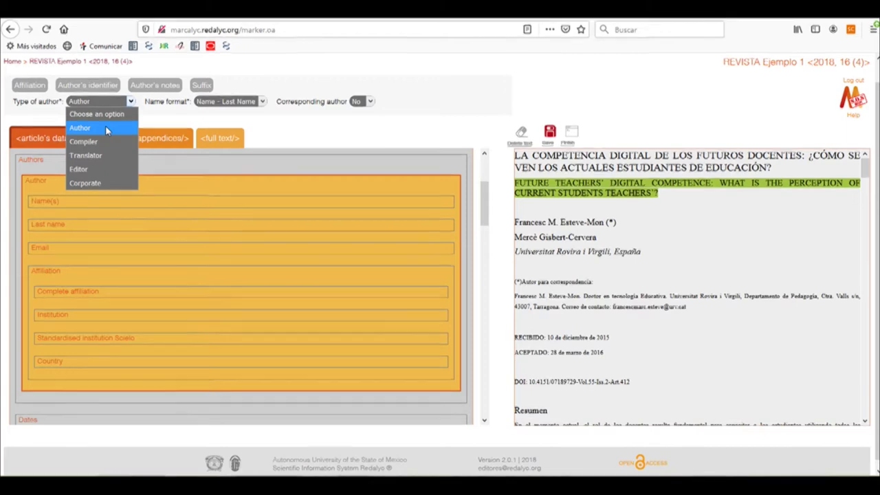
{"action": "left_click", "coordinate": [258, 101]}
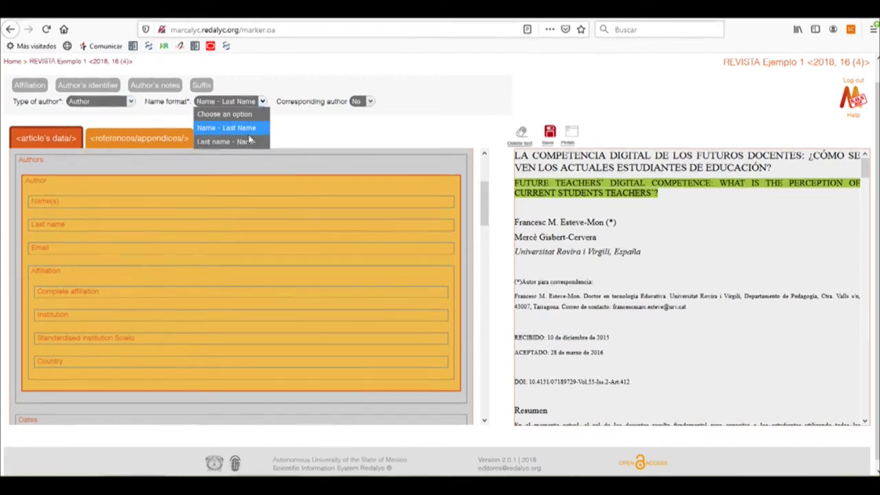
{"action": "left_click", "coordinate": [375, 117]}
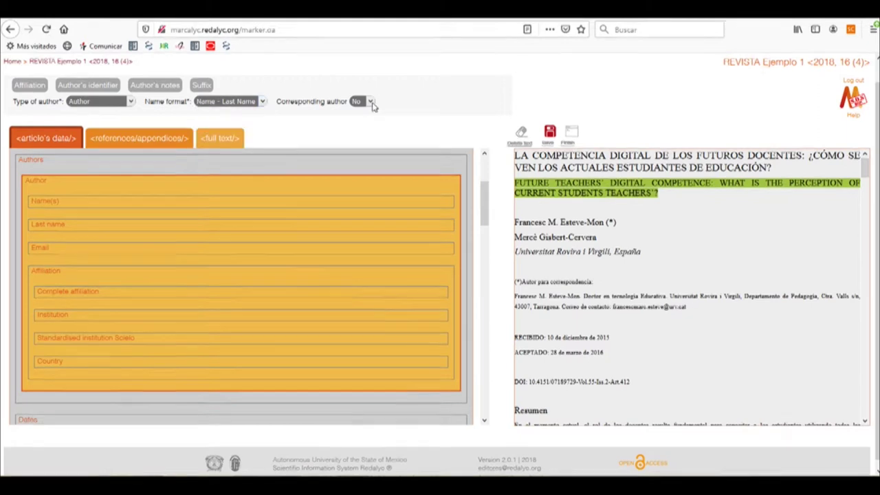
{"action": "left_click", "coordinate": [370, 102]}
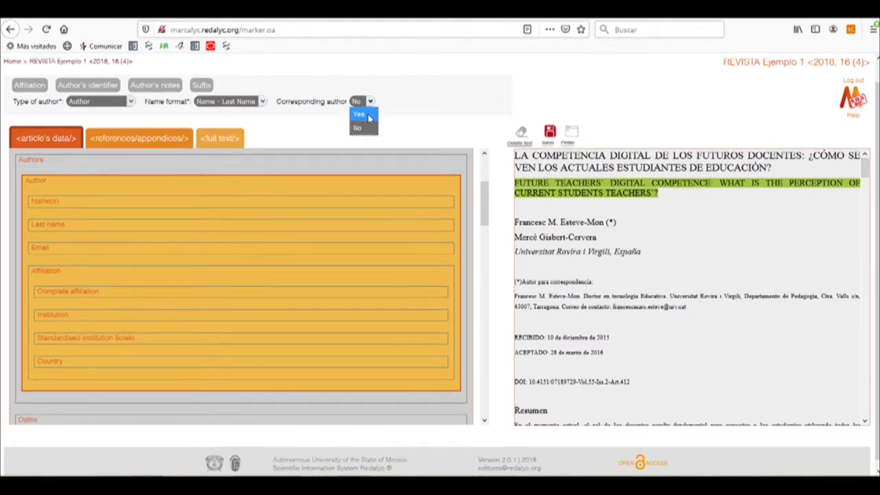
{"action": "key", "text": "Escape"}
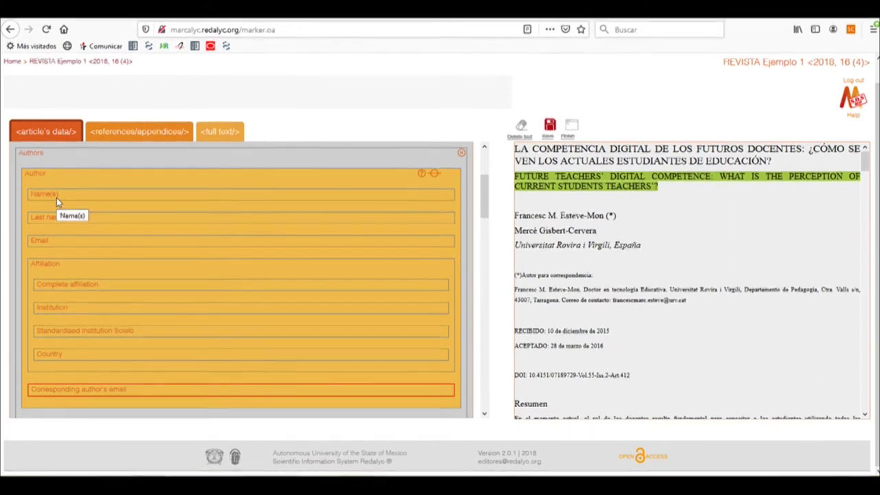
{"action": "left_click", "coordinate": [85, 193]}
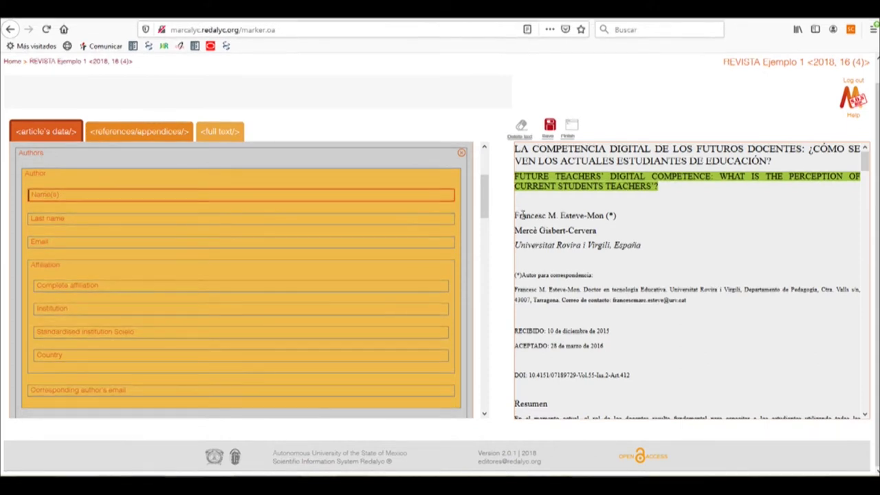
Tag the first author's given names, surname and contact e-mail from the article
{"action": "left_click_drag", "start_coordinate": [548, 216], "coordinate": [559, 215]}
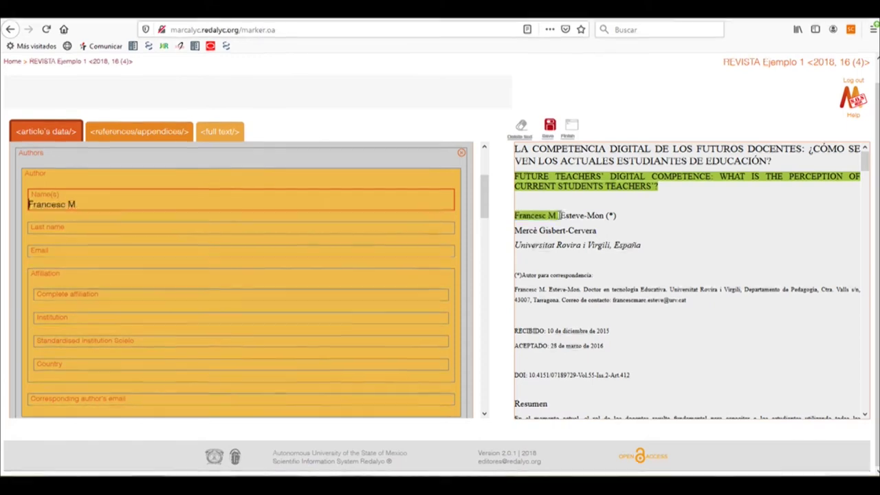
{"action": "left_click", "coordinate": [63, 230]}
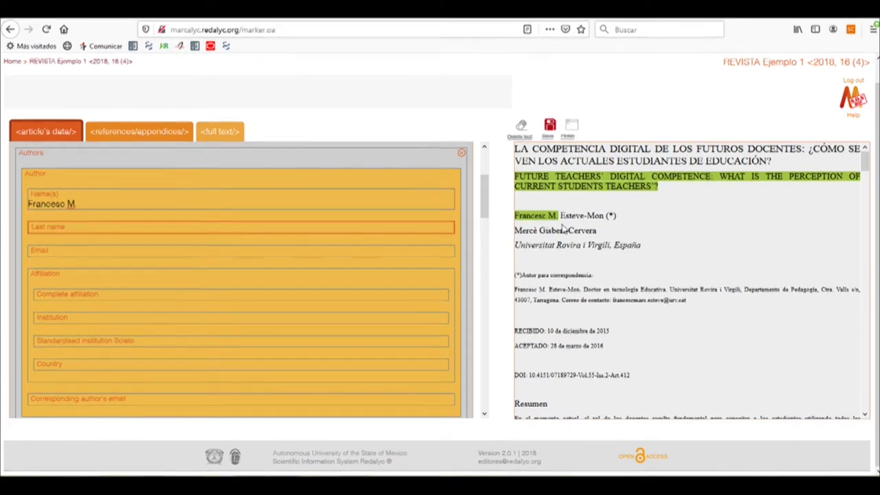
{"action": "left_click_drag", "start_coordinate": [563, 216], "coordinate": [603, 216]}
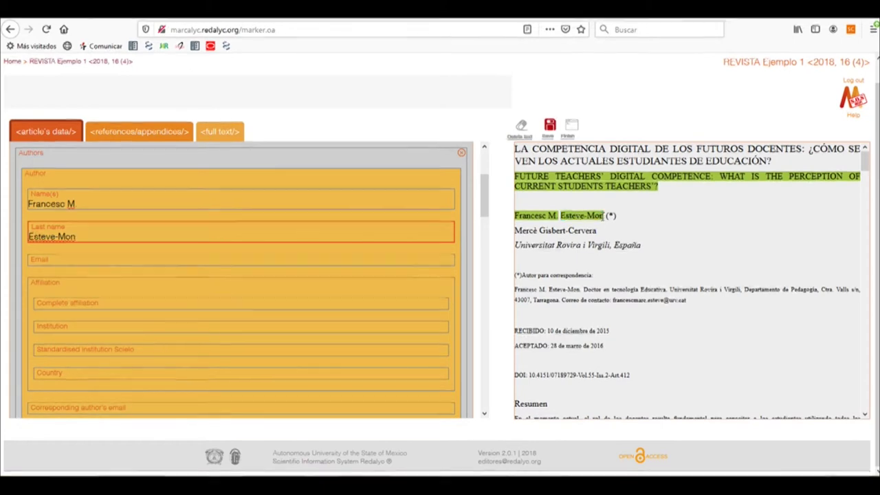
{"action": "scroll", "coordinate": [138, 232], "scroll_direction": "down", "scroll_amount": 2}
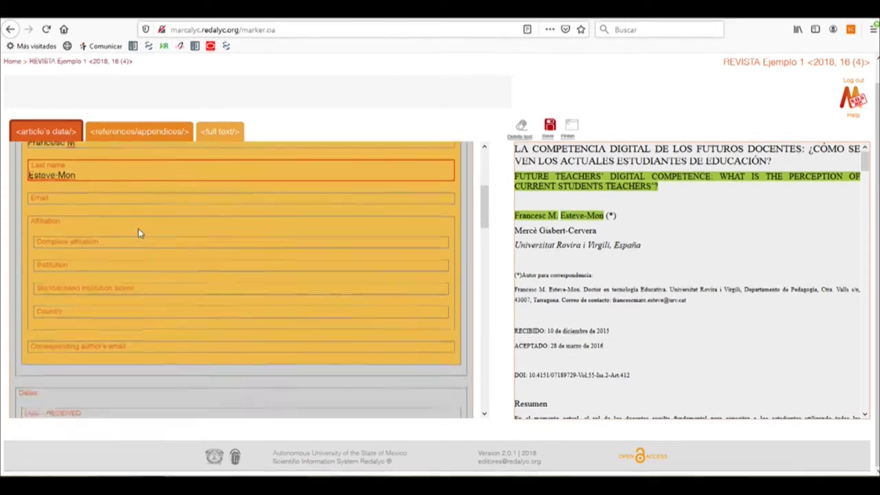
{"action": "left_click", "coordinate": [83, 195]}
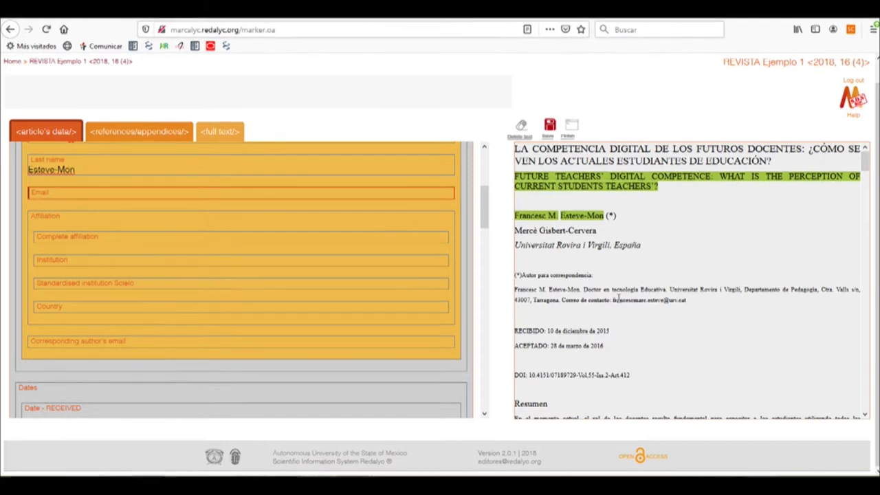
{"action": "left_click_drag", "start_coordinate": [613, 300], "coordinate": [685, 309]}
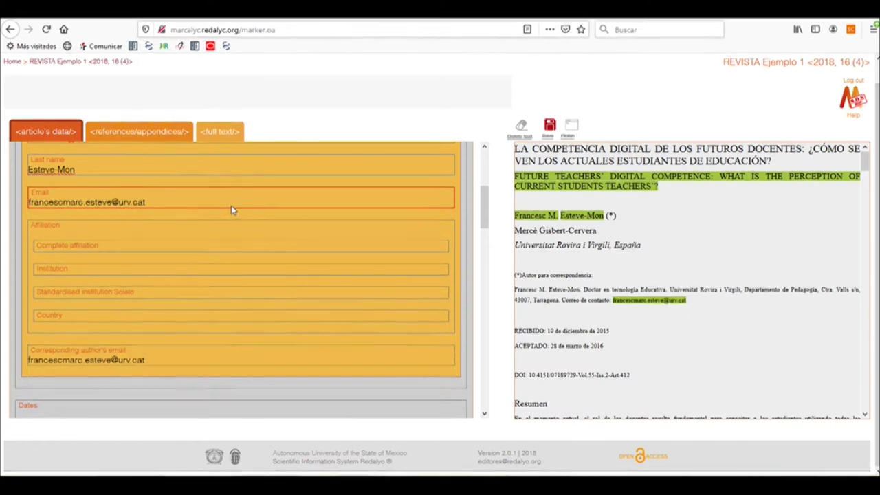
{"action": "left_click", "coordinate": [60, 251]}
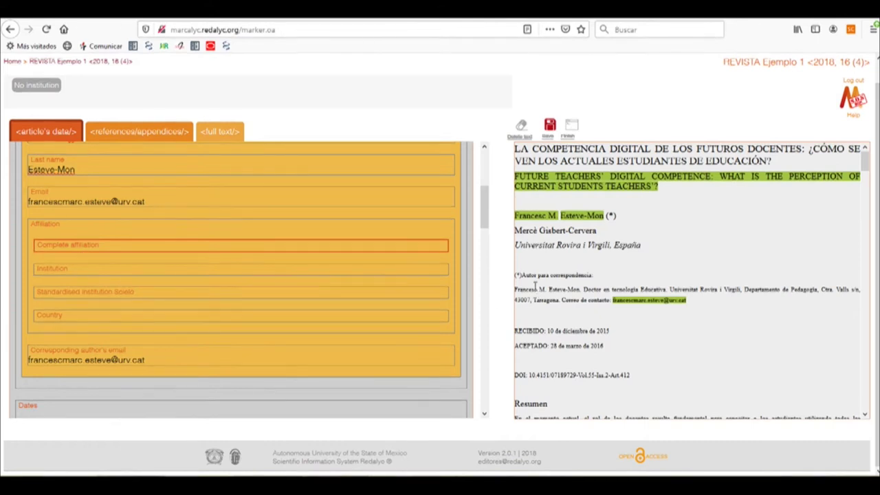
Tag the affiliation line and Universitat Rovira i Virgili as the author's institution
{"action": "left_click_drag", "start_coordinate": [515, 246], "coordinate": [641, 247]}
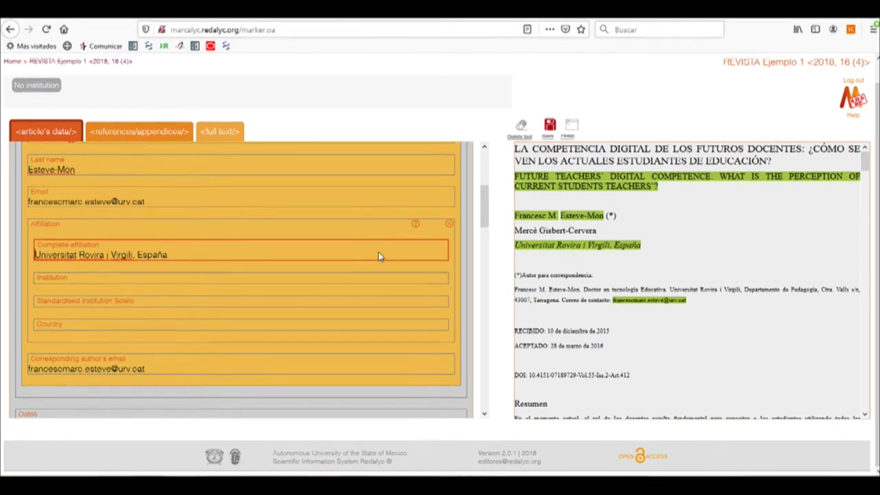
{"action": "left_click", "coordinate": [93, 276]}
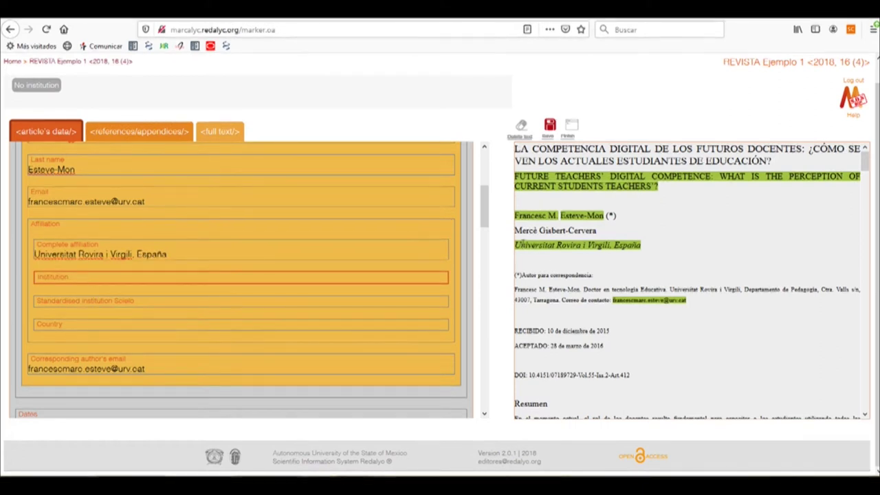
{"action": "left_click_drag", "start_coordinate": [526, 246], "coordinate": [611, 248]}
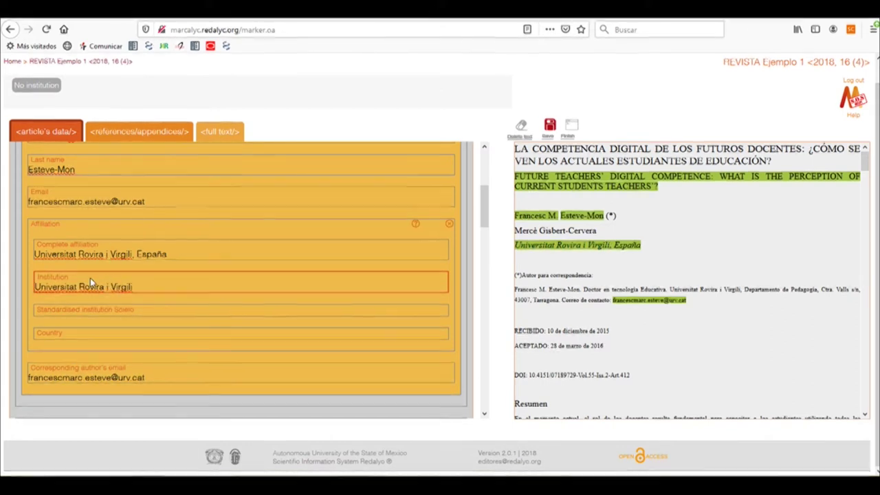
Set the first author's affiliation country to Spain - ES
{"action": "left_click", "coordinate": [62, 334]}
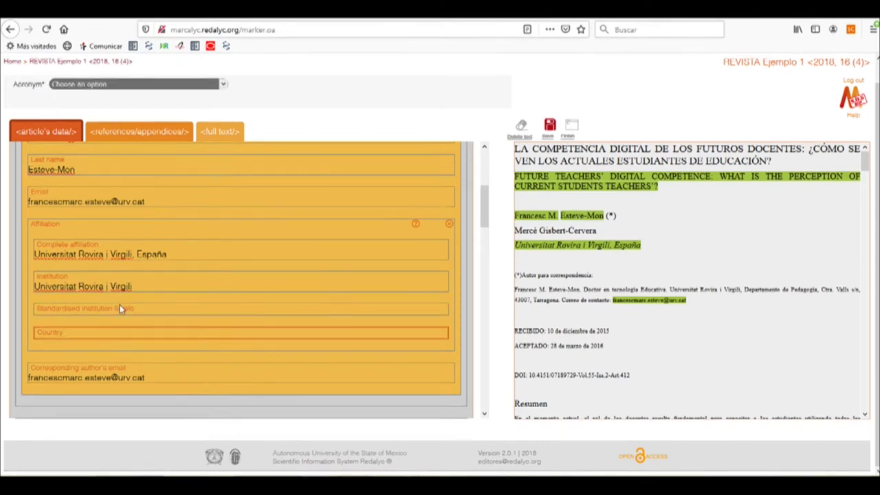
{"action": "left_click", "coordinate": [71, 85]}
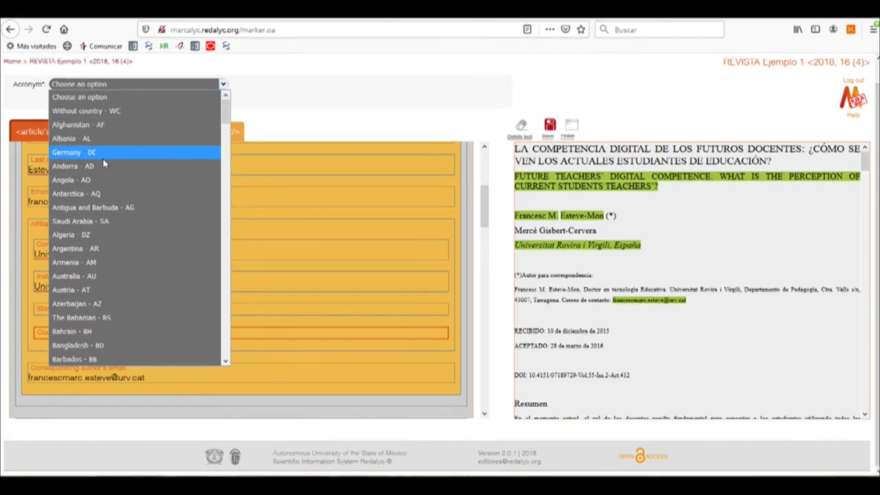
{"action": "scroll", "coordinate": [103, 159], "scroll_direction": "down", "scroll_amount": 3}
{"action": "scroll", "coordinate": [103, 159], "scroll_direction": "down", "scroll_amount": 10}
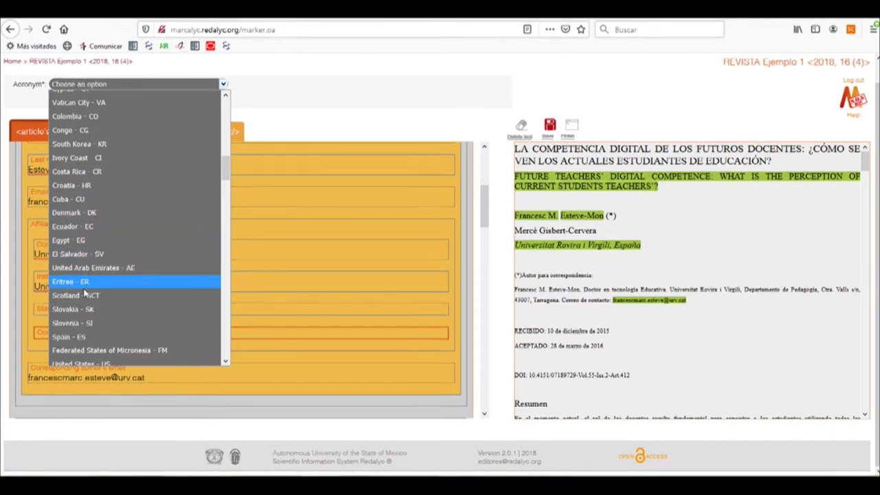
{"action": "left_click", "coordinate": [79, 336]}
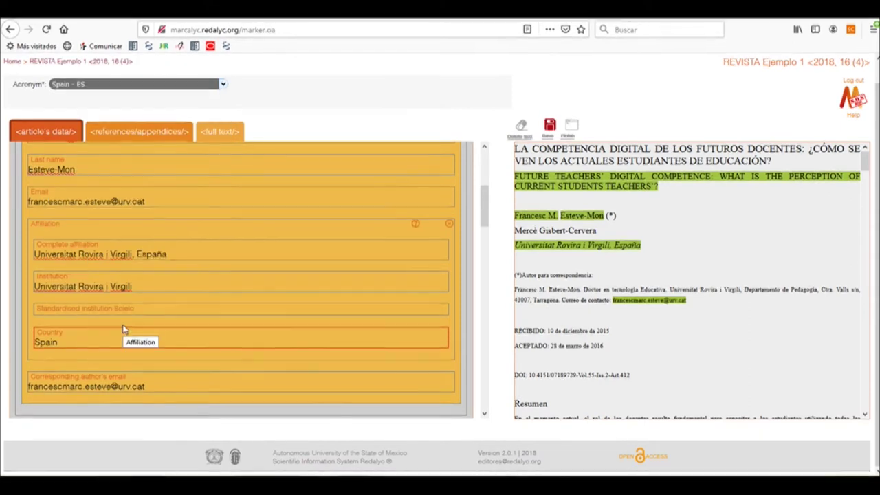
{"action": "scroll", "coordinate": [172, 313], "scroll_direction": "up", "scroll_amount": 1}
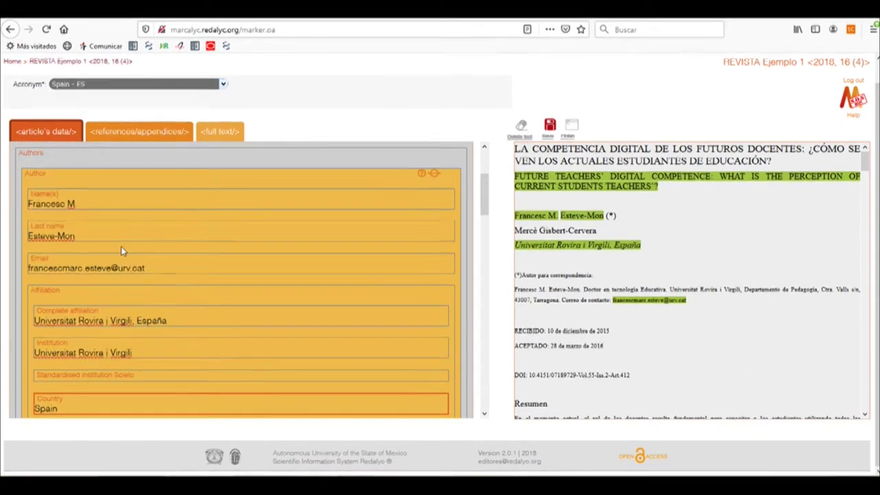
{"action": "scroll", "coordinate": [121, 246], "scroll_direction": "down", "scroll_amount": 3}
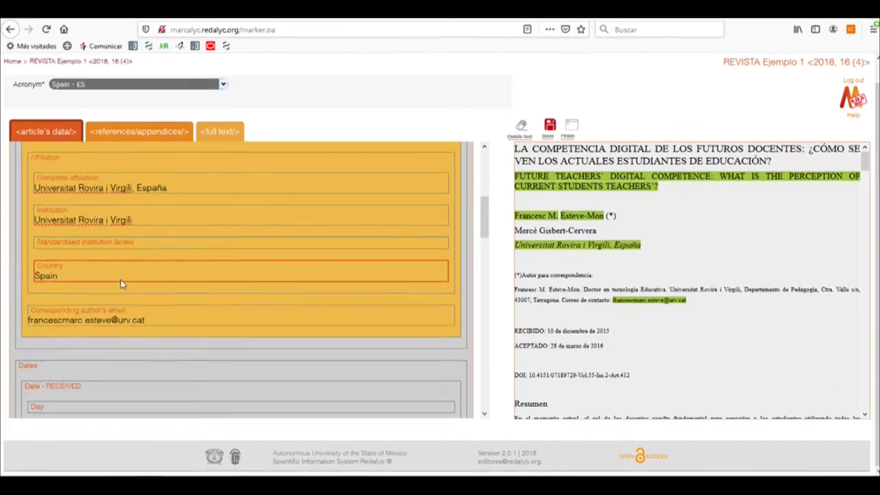
Fill the corresponding author's email field with the article's full 'Autor para correspondencia' note
{"action": "left_click", "coordinate": [99, 318]}
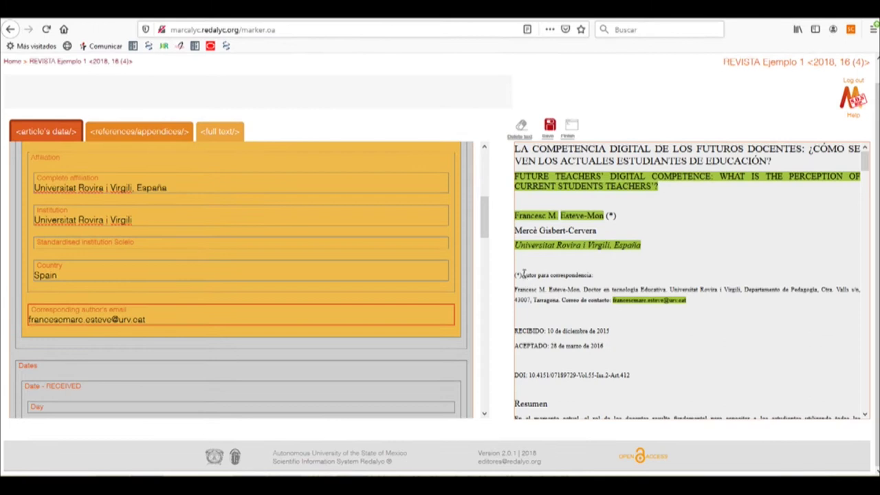
{"action": "left_click_drag", "start_coordinate": [521, 275], "coordinate": [688, 309]}
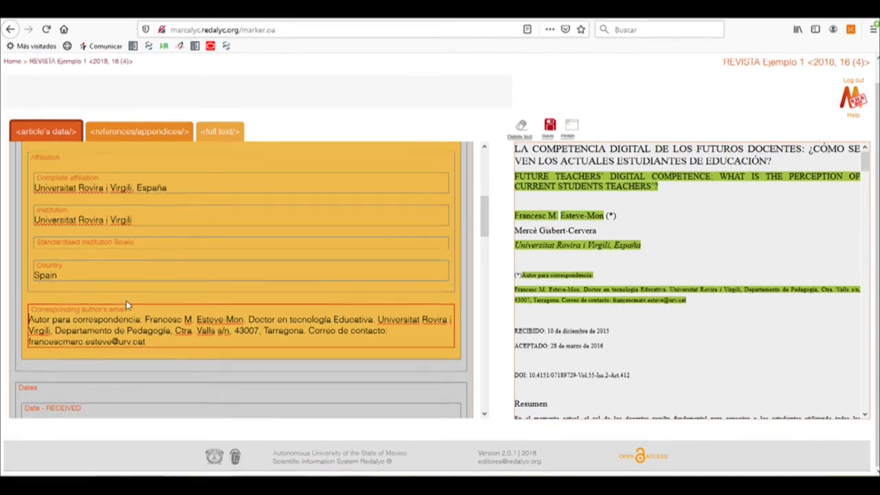
{"action": "scroll", "coordinate": [126, 306], "scroll_direction": "up", "scroll_amount": 5}
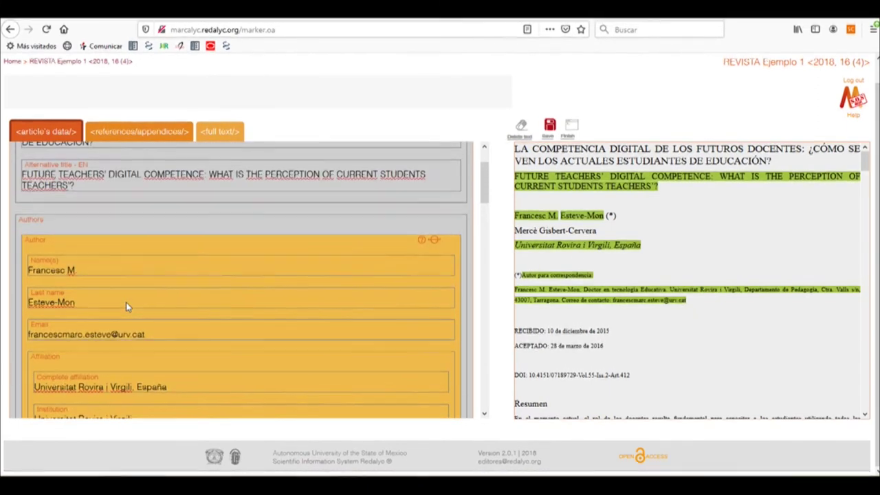
{"action": "left_click", "coordinate": [47, 224]}
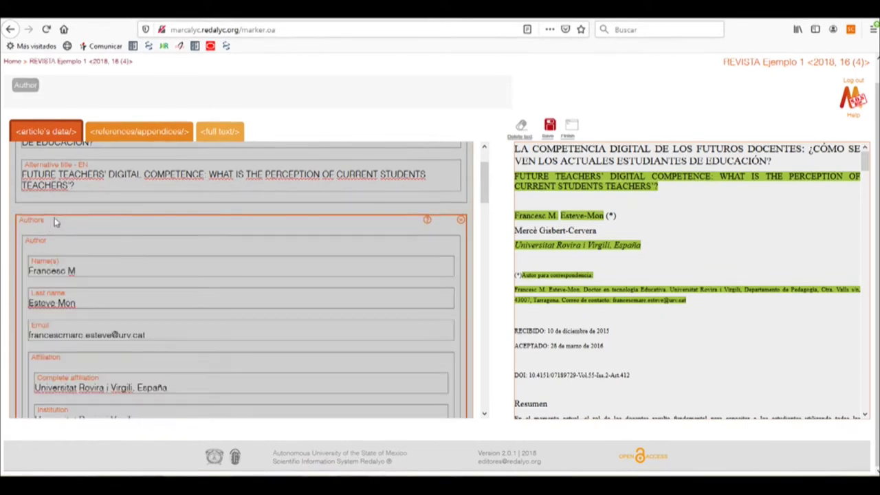
Add a second author and fill the first name and surname from the article text
{"action": "left_click", "coordinate": [26, 87]}
{"action": "scroll", "coordinate": [86, 239], "scroll_direction": "down", "scroll_amount": 3}
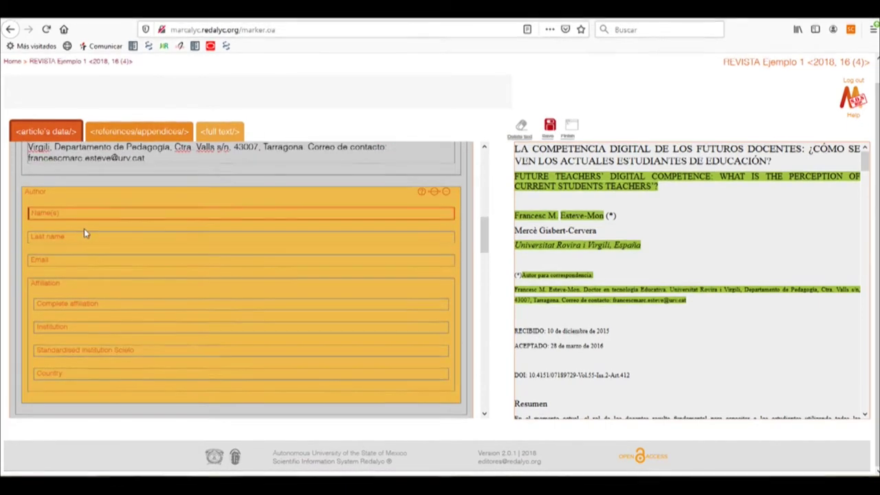
{"action": "left_click_drag", "start_coordinate": [514, 231], "coordinate": [537, 232]}
{"action": "left_click", "coordinate": [269, 213]}
{"action": "left_click", "coordinate": [327, 250]}
{"action": "left_click_drag", "start_coordinate": [540, 232], "coordinate": [593, 232]}
{"action": "left_click", "coordinate": [451, 245]}
Fill the complete affiliation and the institution Universitat Rovira i Virgili from the affiliation line
{"action": "scroll", "coordinate": [123, 218], "scroll_direction": "down", "scroll_amount": 2}
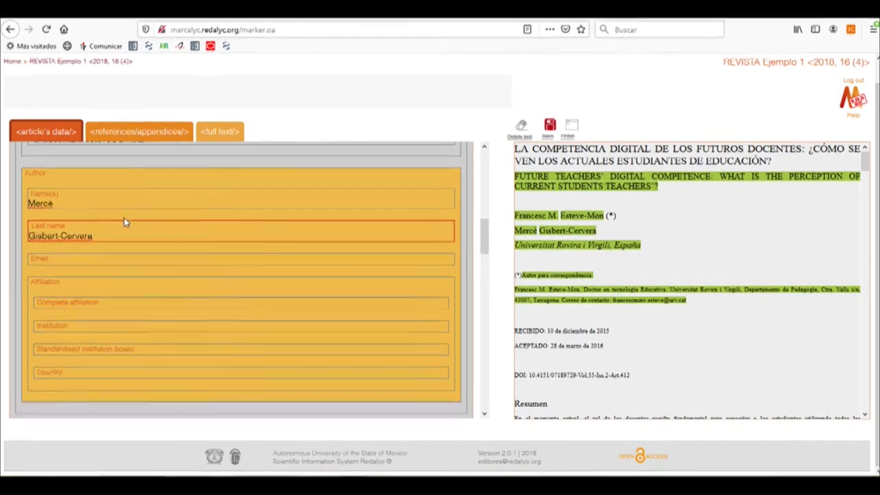
{"action": "left_click", "coordinate": [64, 253]}
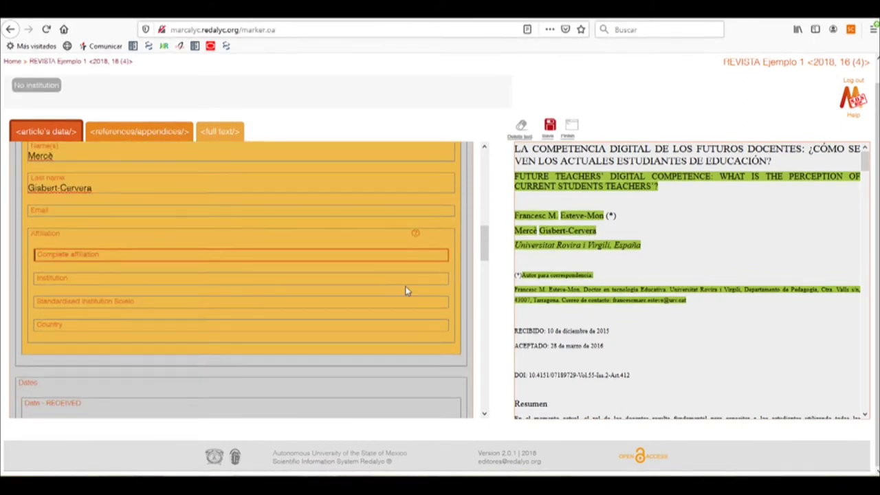
{"action": "left_click_drag", "start_coordinate": [515, 245], "coordinate": [641, 249]}
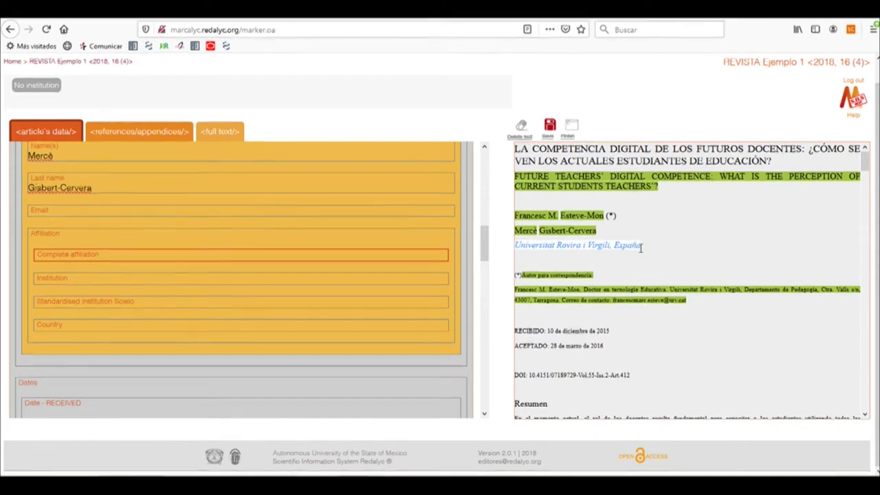
{"action": "left_click", "coordinate": [86, 288]}
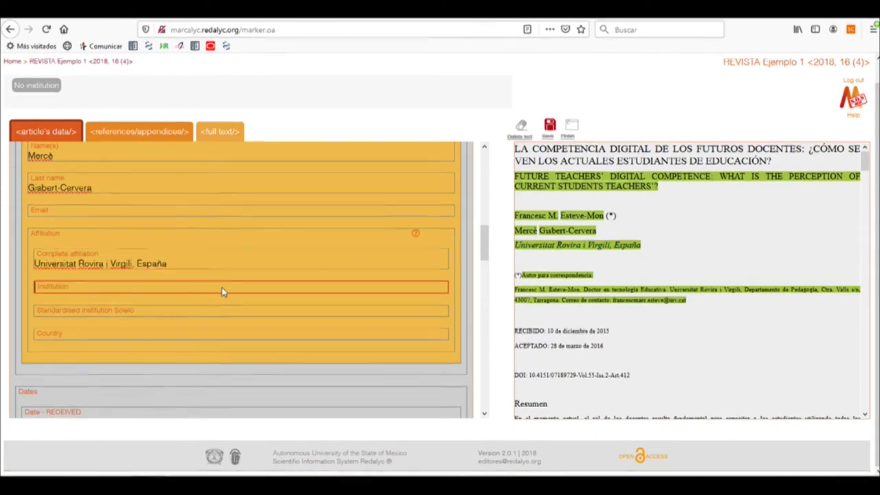
{"action": "left_click_drag", "start_coordinate": [515, 245], "coordinate": [593, 246]}
Set the second author's country to Spain - ES
{"action": "left_click", "coordinate": [117, 344]}
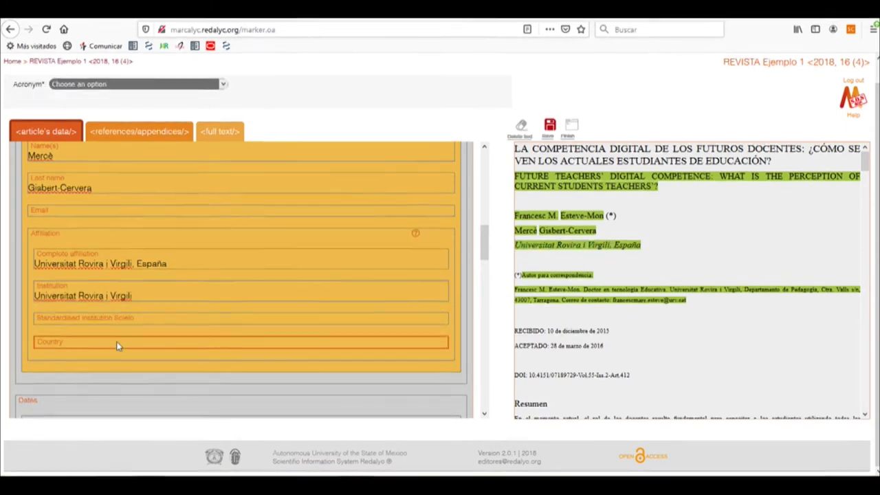
{"action": "left_click", "coordinate": [67, 87]}
{"action": "scroll", "coordinate": [81, 215], "scroll_direction": "down", "scroll_amount": 10}
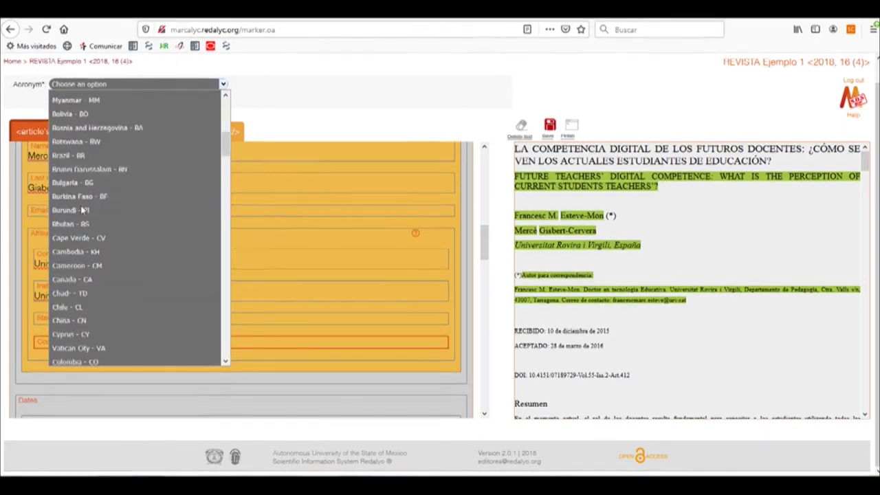
{"action": "scroll", "coordinate": [77, 209], "scroll_direction": "up", "scroll_amount": 1}
{"action": "scroll", "coordinate": [77, 208], "scroll_direction": "up", "scroll_amount": 2}
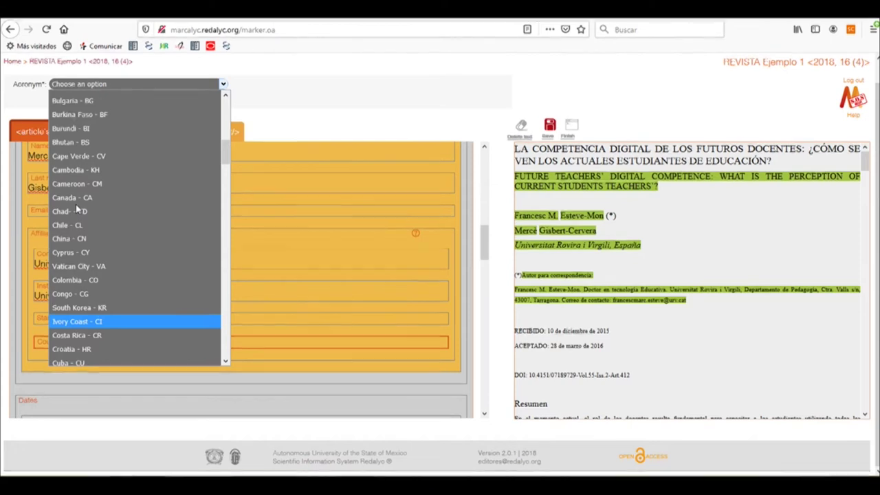
{"action": "scroll", "coordinate": [77, 209], "scroll_direction": "down", "scroll_amount": 3}
{"action": "type", "text": "sp"}
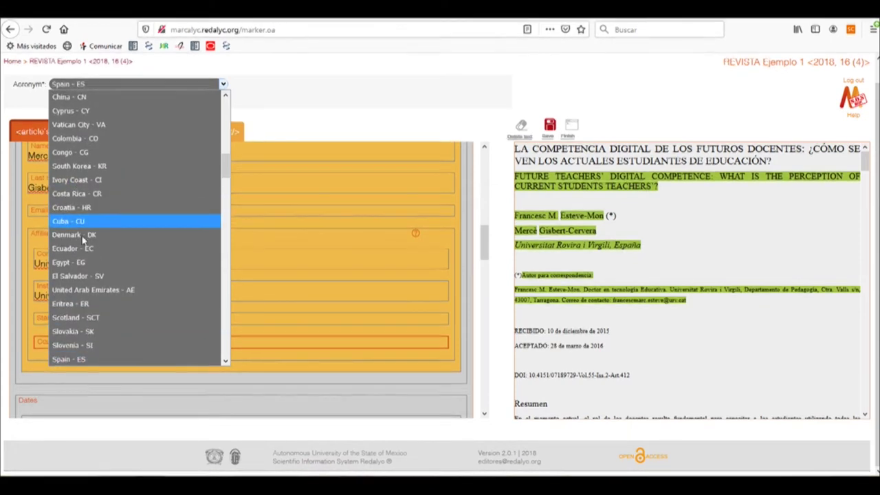
{"action": "left_click", "coordinate": [86, 360]}
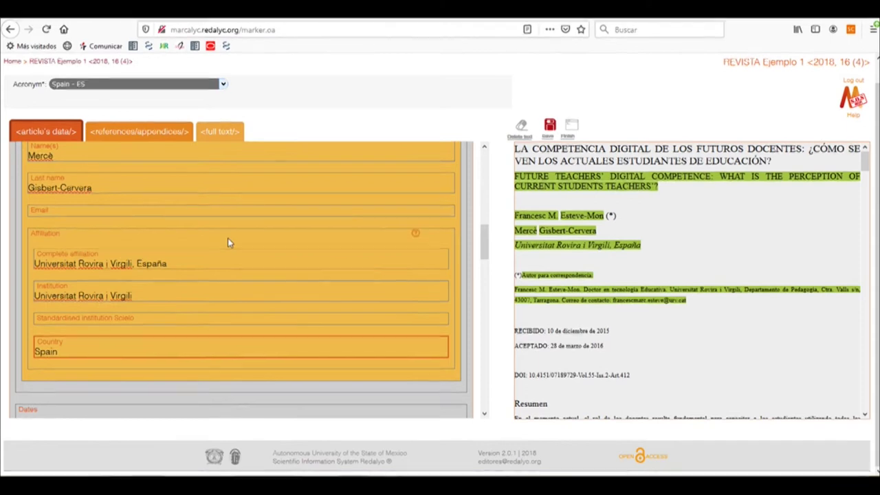
{"action": "scroll", "coordinate": [229, 242], "scroll_direction": "down", "scroll_amount": 5}
Remove an extra empty date entry and select the RECEIVED date block, typed Reception
{"action": "scroll", "coordinate": [212, 246], "scroll_direction": "down", "scroll_amount": 1}
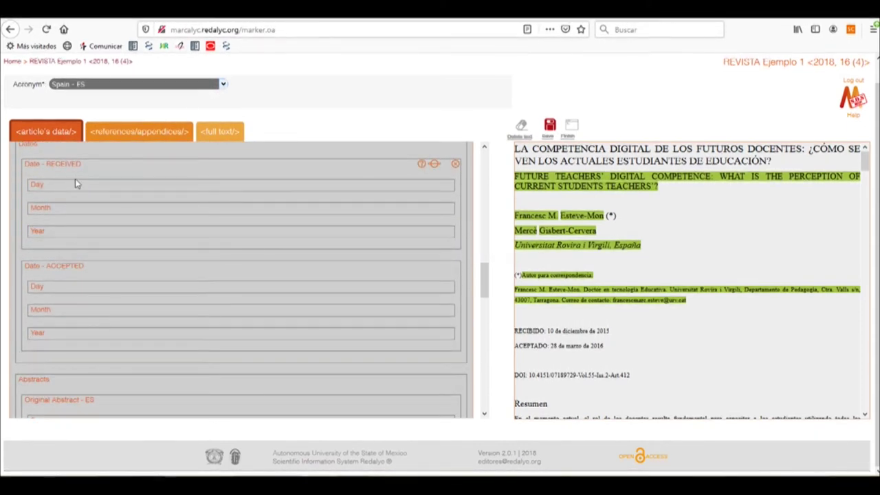
{"action": "scroll", "coordinate": [81, 259], "scroll_direction": "up", "scroll_amount": 3}
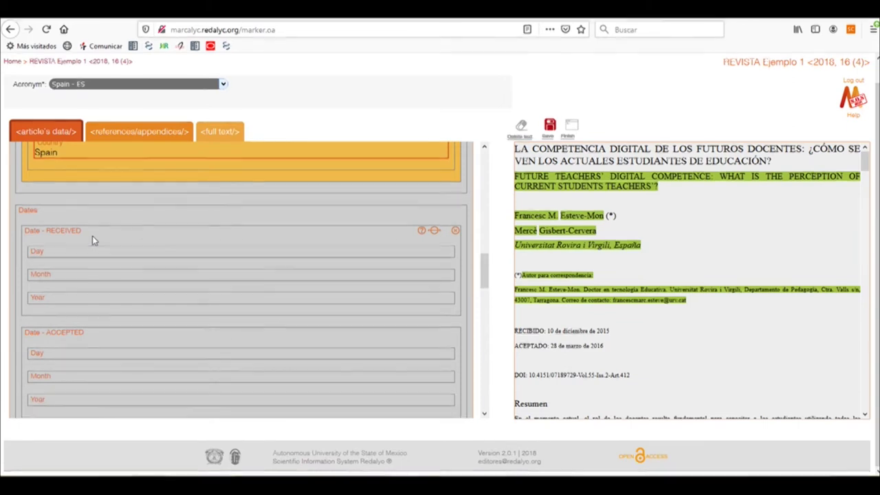
{"action": "left_click", "coordinate": [49, 209]}
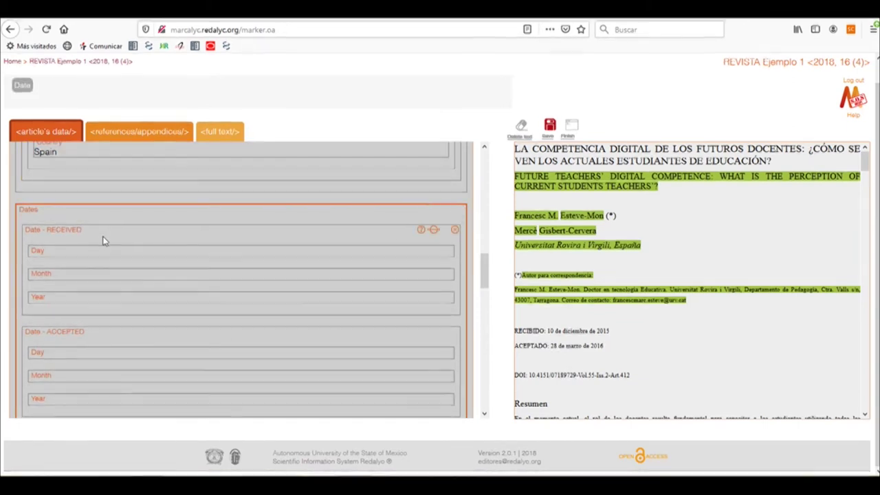
{"action": "left_click", "coordinate": [23, 87]}
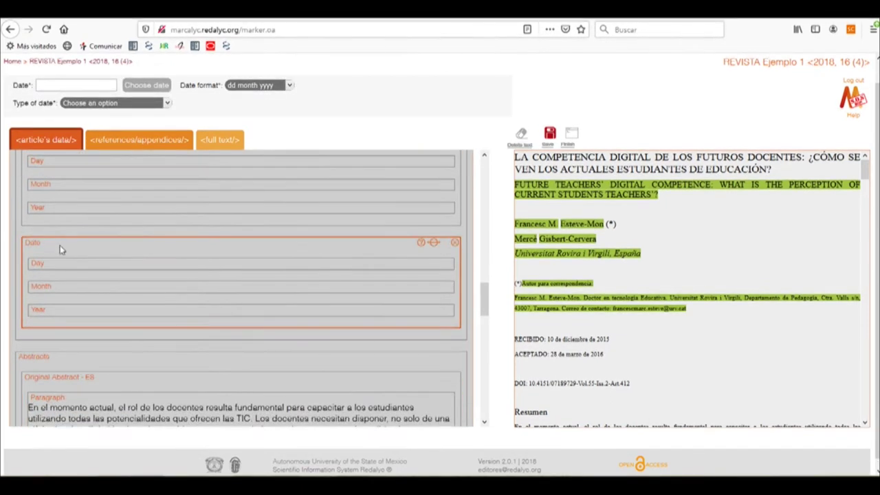
{"action": "left_click", "coordinate": [77, 105]}
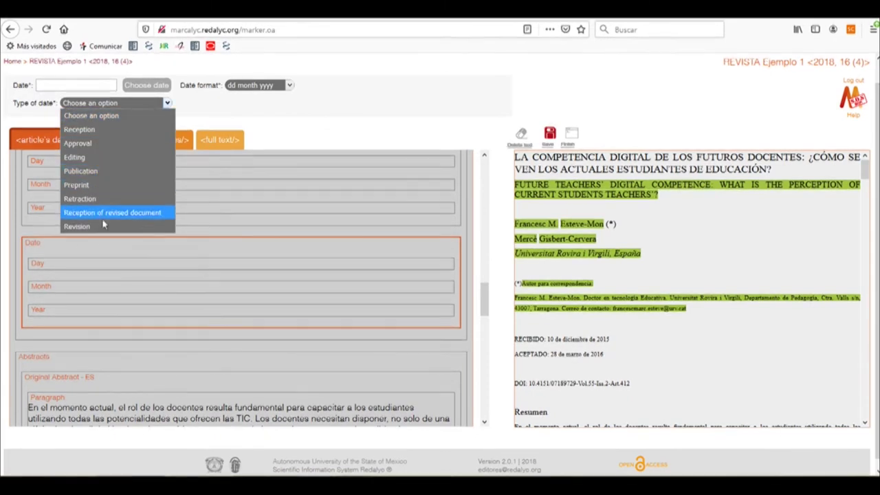
{"action": "left_click", "coordinate": [308, 255]}
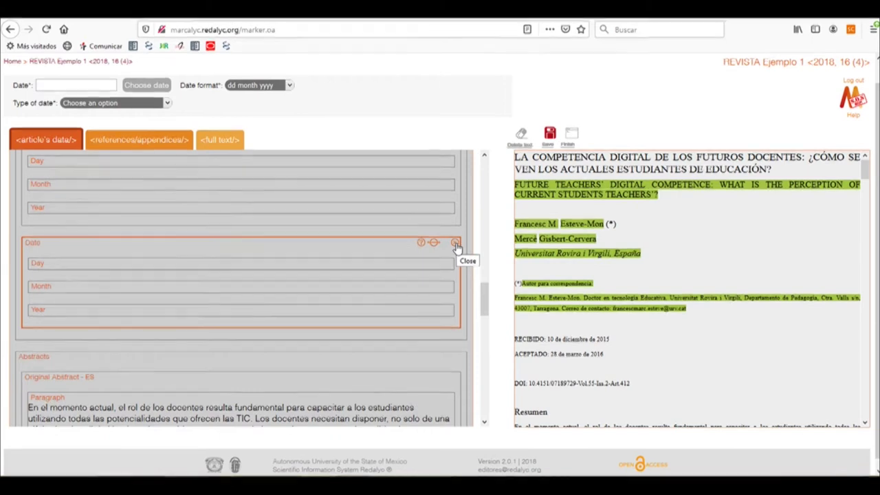
{"action": "left_click", "coordinate": [456, 244]}
{"action": "scroll", "coordinate": [382, 282], "scroll_direction": "up", "scroll_amount": 2}
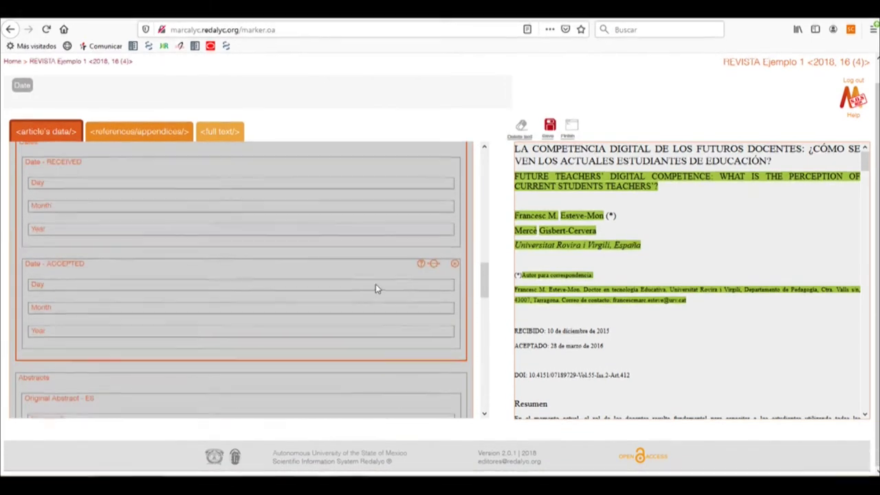
{"action": "left_click", "coordinate": [78, 176]}
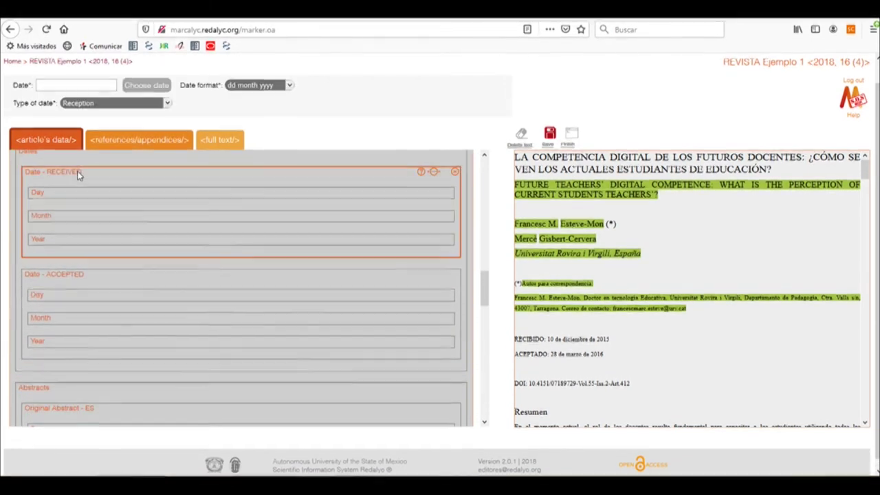
Set the received date to 10 December 2015, keeping the dd month yyyy format
{"action": "left_click", "coordinate": [145, 87]}
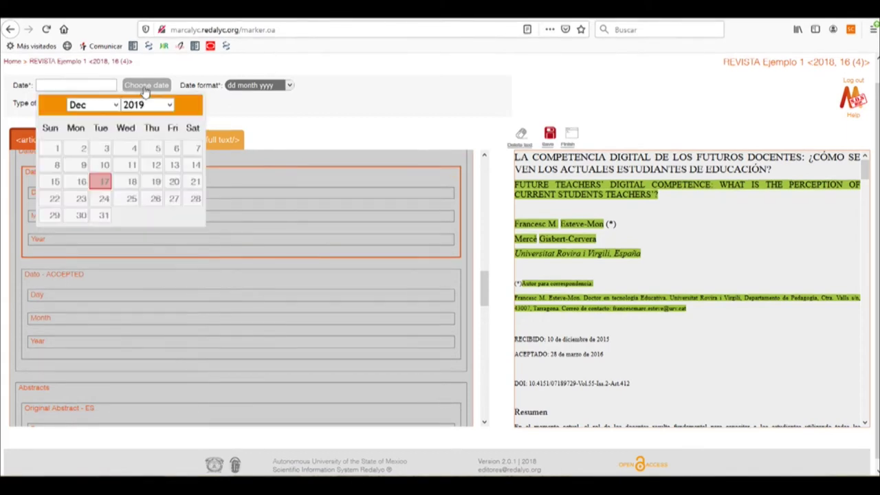
{"action": "left_click", "coordinate": [141, 104]}
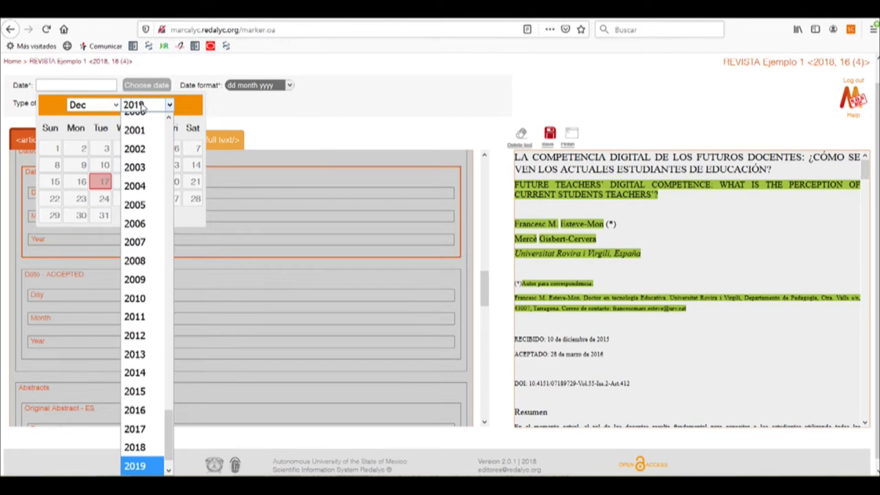
{"action": "scroll", "coordinate": [137, 309], "scroll_direction": "up", "scroll_amount": 1}
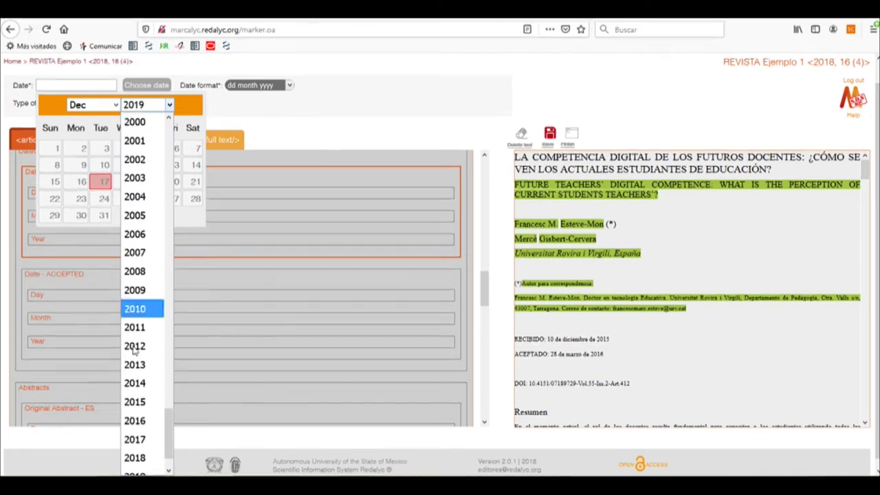
{"action": "left_click", "coordinate": [146, 402]}
{"action": "left_click", "coordinate": [112, 110]}
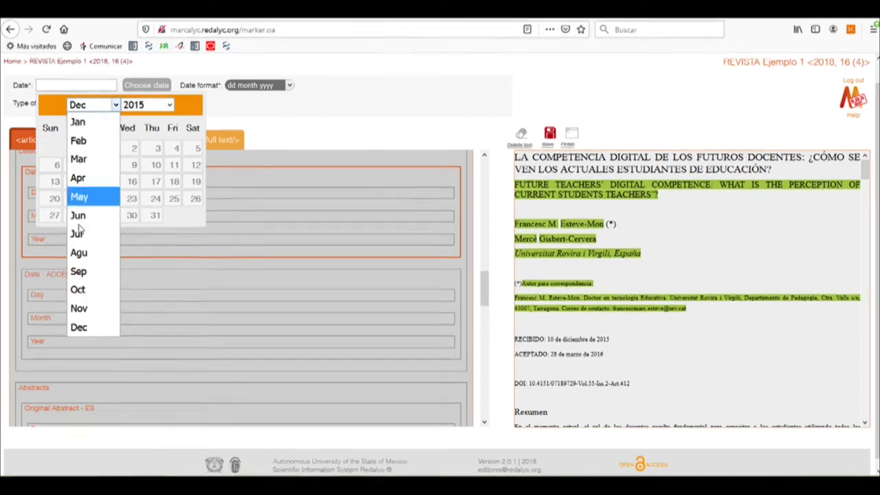
{"action": "left_click", "coordinate": [84, 327]}
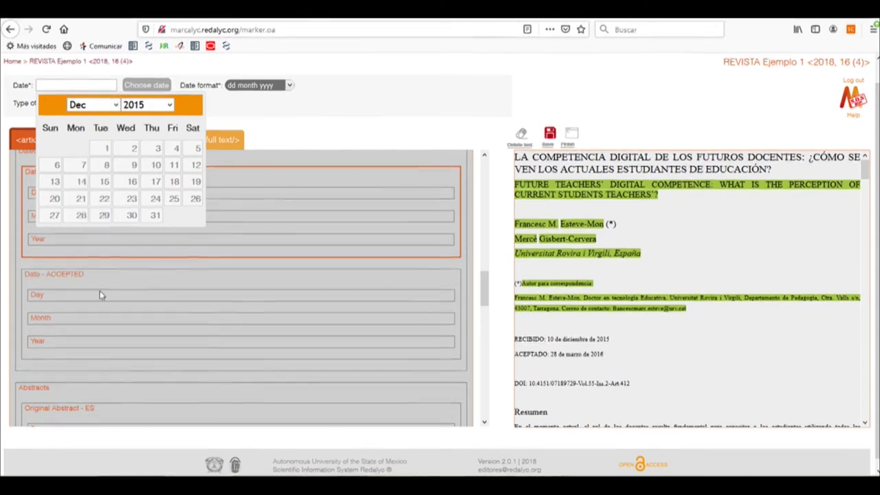
{"action": "left_click", "coordinate": [156, 167]}
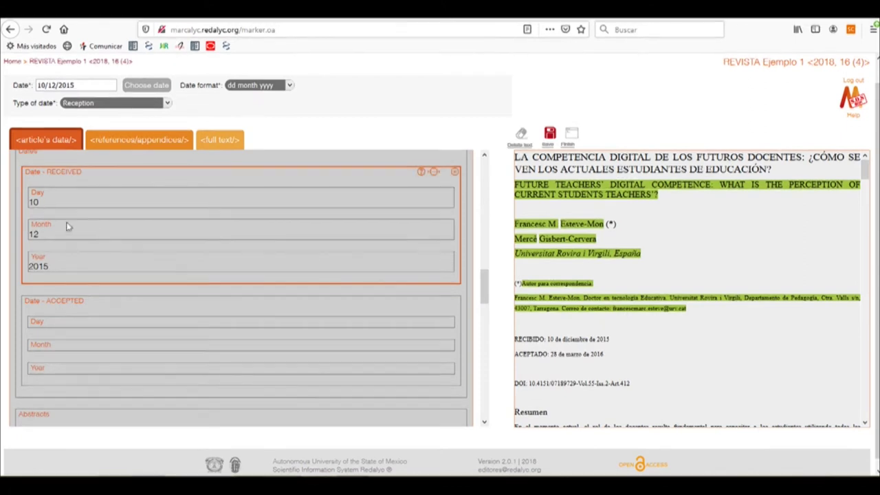
{"action": "left_click", "coordinate": [247, 87]}
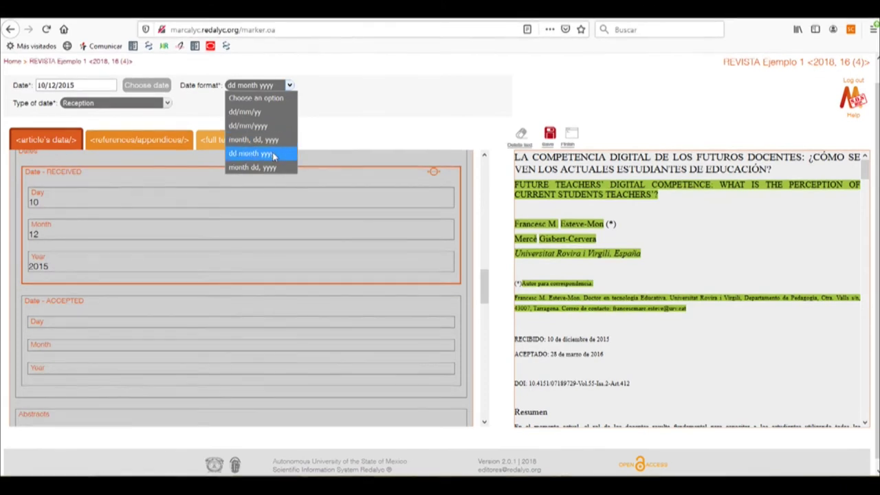
{"action": "left_click", "coordinate": [169, 194]}
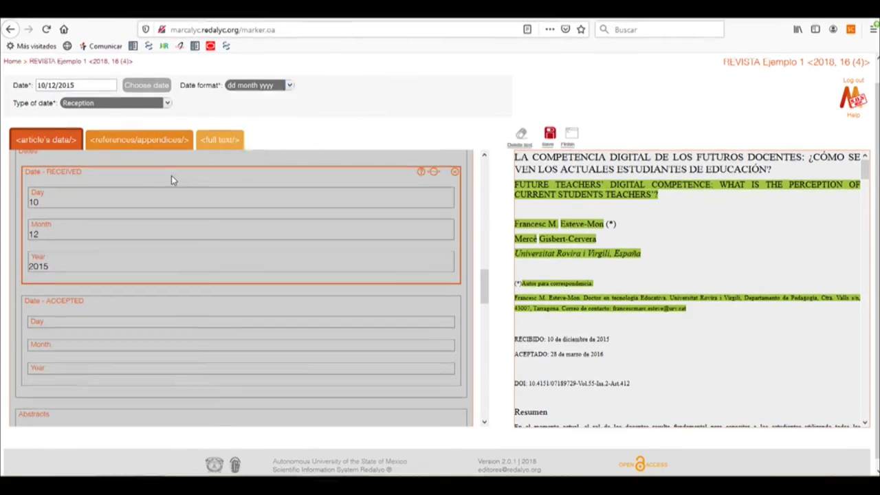
{"action": "scroll", "coordinate": [78, 177], "scroll_direction": "down", "scroll_amount": 3}
Set the ACCEPTED date to 28 March 2016 (28/03/2016)
{"action": "left_click", "coordinate": [79, 177]}
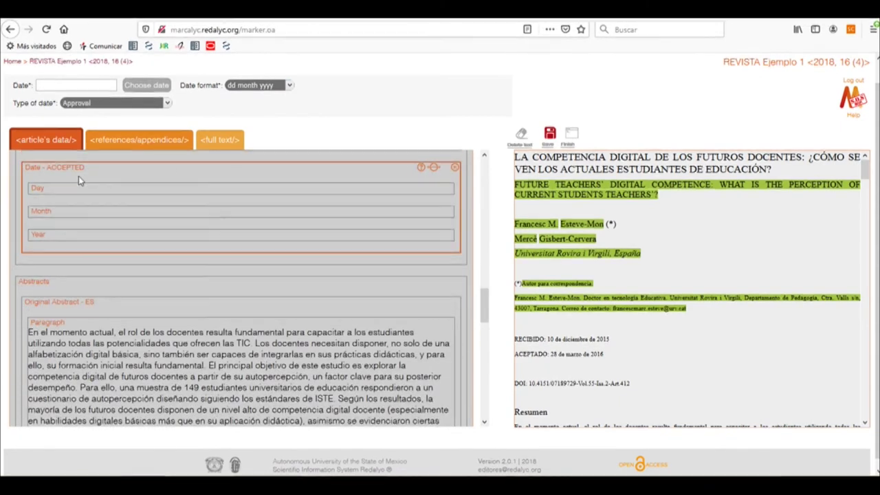
{"action": "left_click", "coordinate": [145, 88]}
{"action": "left_click", "coordinate": [145, 104]}
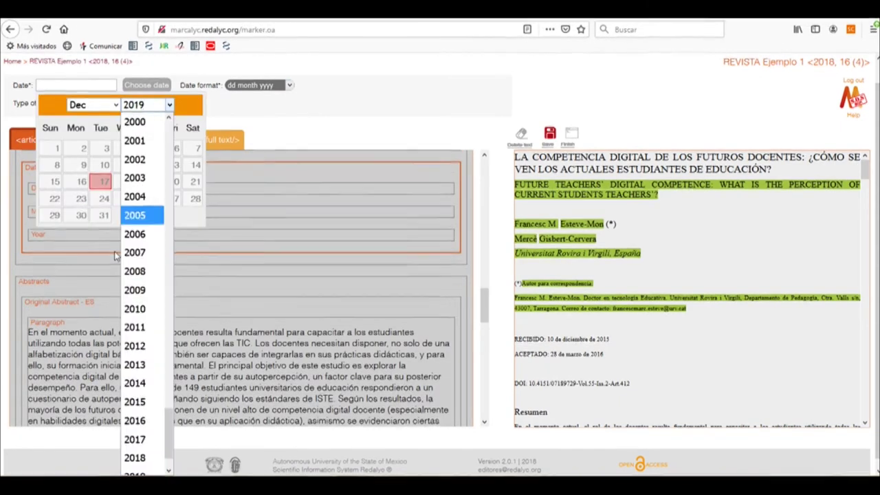
{"action": "left_click", "coordinate": [135, 420]}
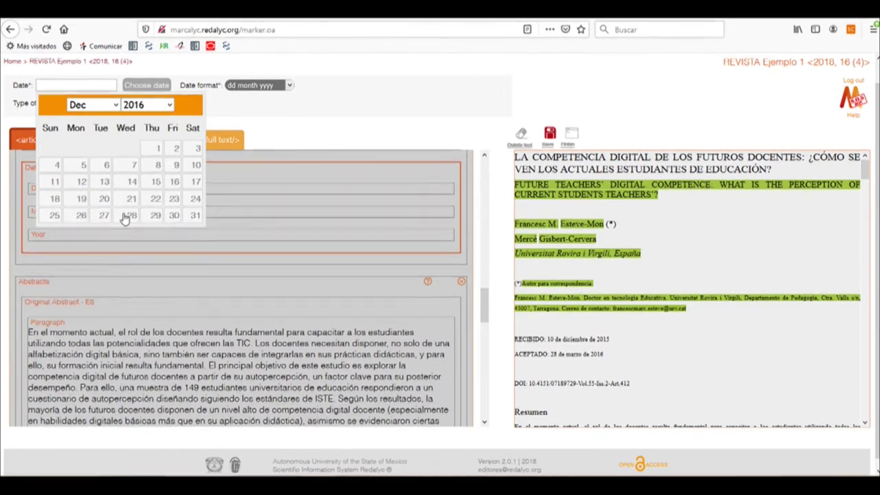
{"action": "left_click", "coordinate": [103, 110]}
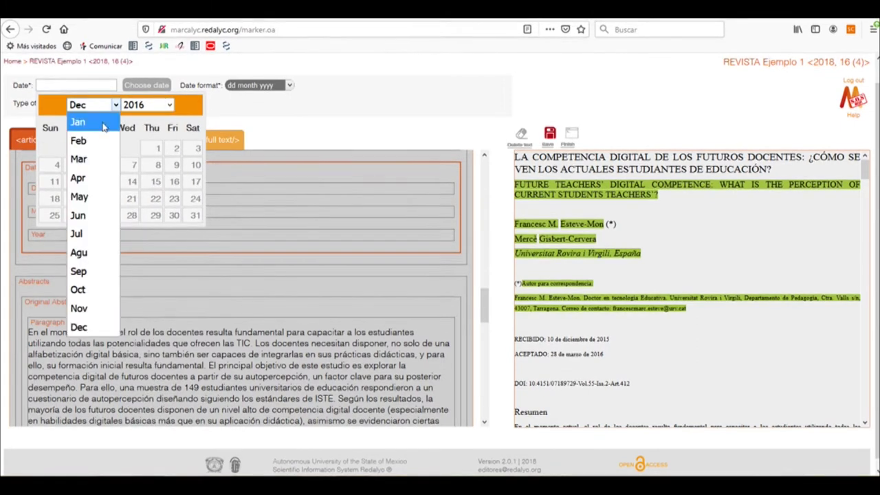
{"action": "left_click", "coordinate": [81, 159]}
{"action": "left_click", "coordinate": [80, 215]}
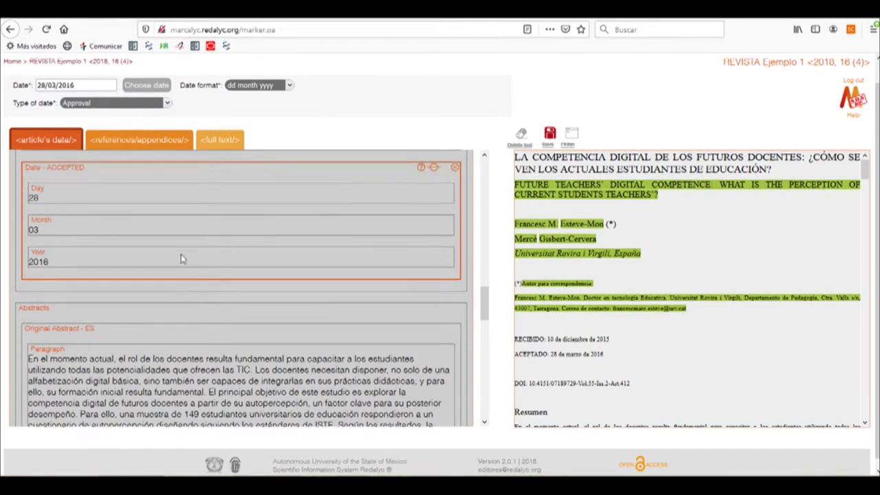
{"action": "scroll", "coordinate": [196, 233], "scroll_direction": "down", "scroll_amount": 3}
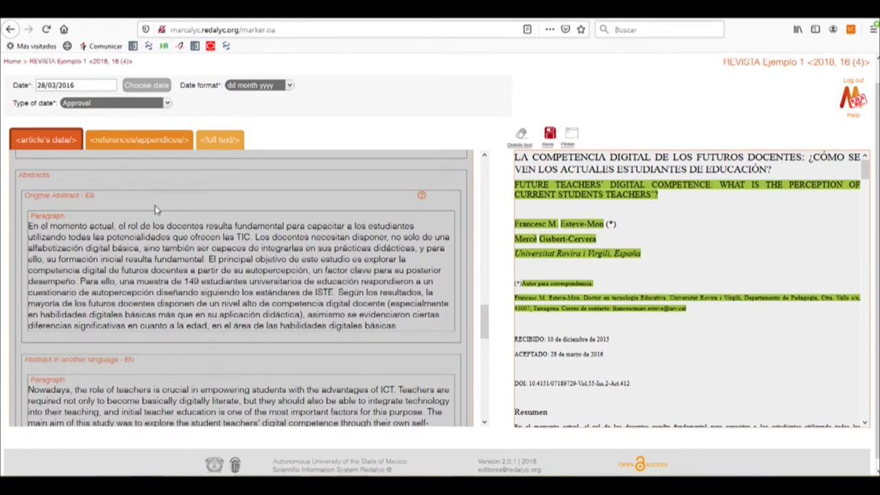
Tag the Spanish abstract as Spanish and the English abstract as English
{"action": "left_click", "coordinate": [154, 207]}
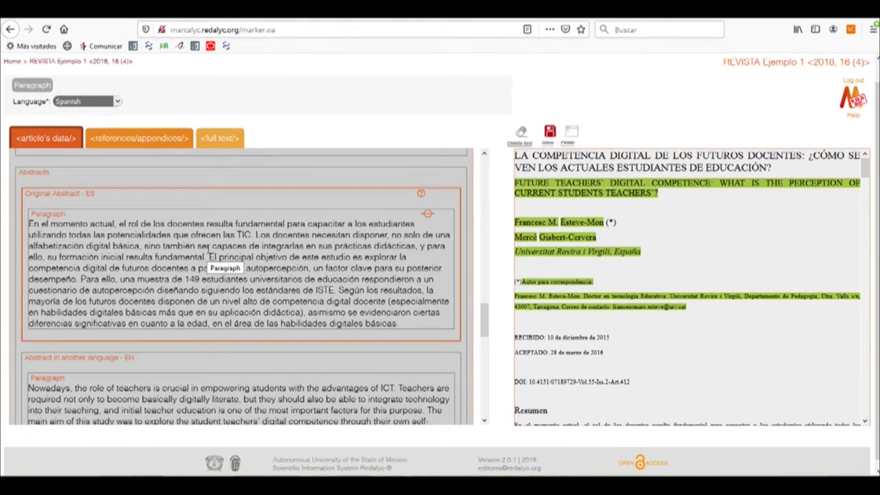
{"action": "scroll", "coordinate": [191, 235], "scroll_direction": "down", "scroll_amount": 2}
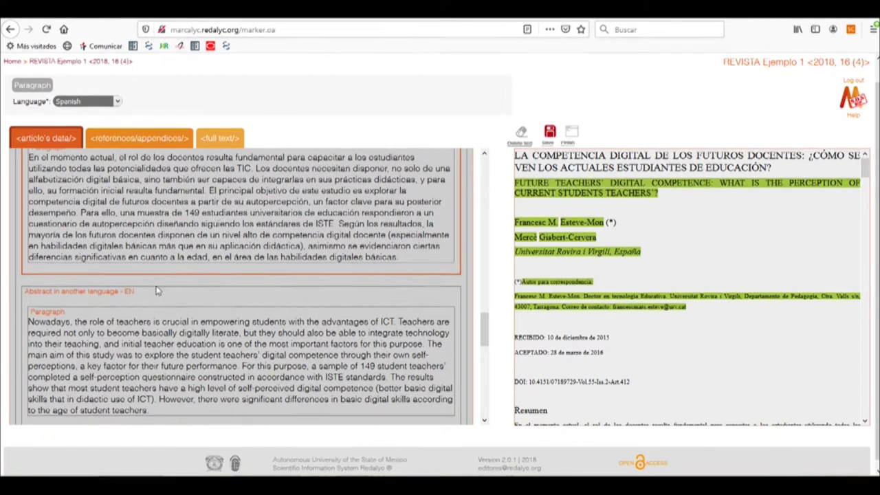
{"action": "left_click", "coordinate": [156, 291]}
{"action": "scroll", "coordinate": [192, 288], "scroll_direction": "down", "scroll_amount": 3}
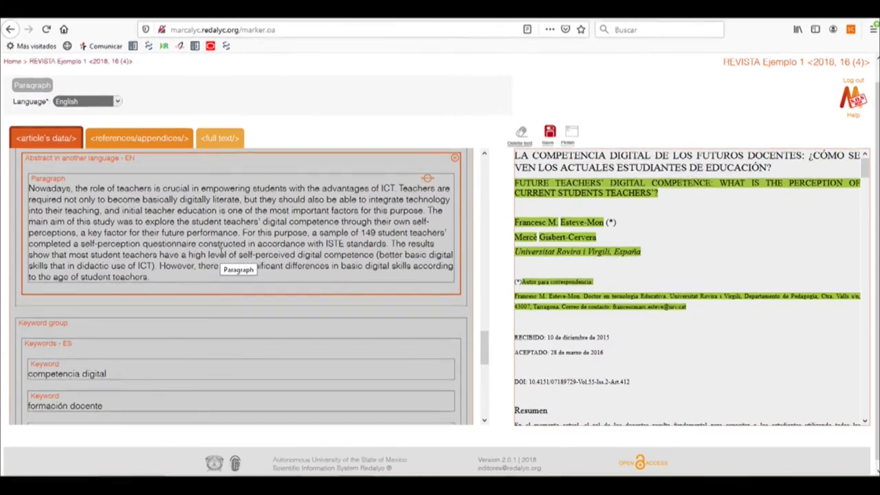
{"action": "scroll", "coordinate": [142, 238], "scroll_direction": "down", "scroll_amount": 2}
{"action": "scroll", "coordinate": [141, 240], "scroll_direction": "up", "scroll_amount": 5}
{"action": "scroll", "coordinate": [140, 241], "scroll_direction": "up", "scroll_amount": 2}
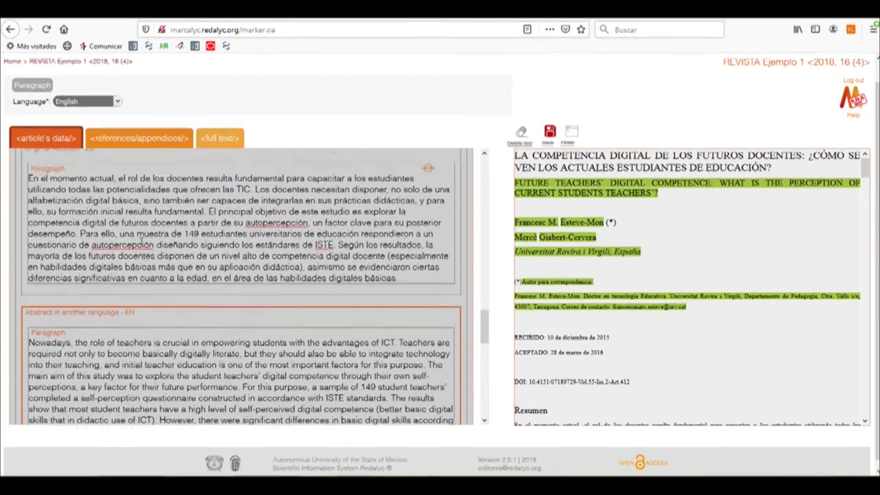
Recheck the Spanish abstract and bring the Spanish keywords into view
{"action": "left_click", "coordinate": [165, 216]}
{"action": "scroll", "coordinate": [240, 275], "scroll_direction": "down", "scroll_amount": 2}
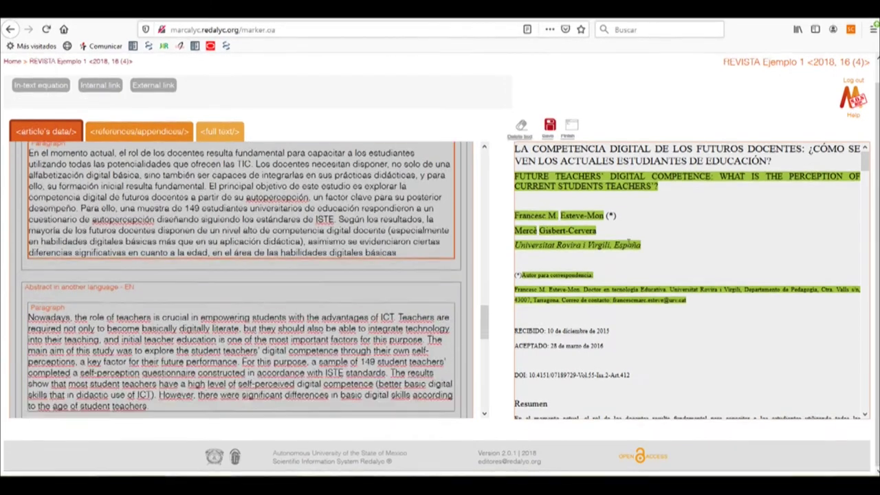
{"action": "scroll", "coordinate": [655, 253], "scroll_direction": "down", "scroll_amount": 5}
{"action": "scroll", "coordinate": [653, 253], "scroll_direction": "up", "scroll_amount": 1}
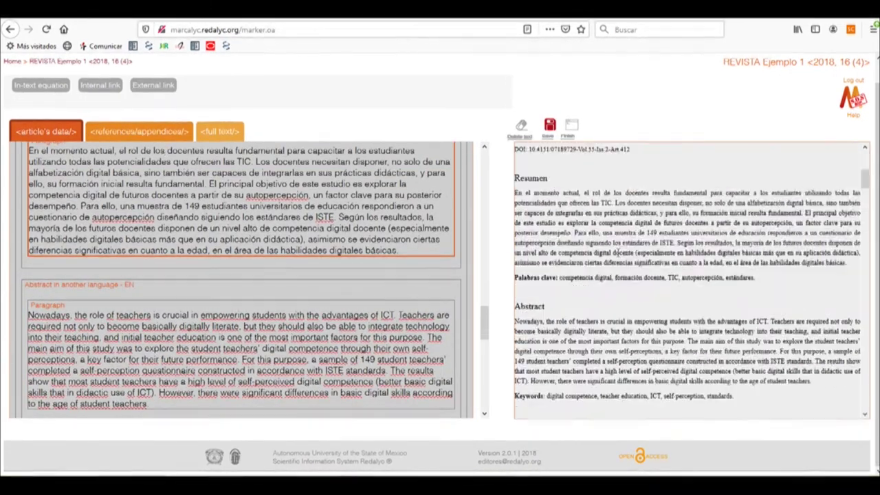
{"action": "scroll", "coordinate": [193, 241], "scroll_direction": "down", "scroll_amount": 2}
{"action": "scroll", "coordinate": [193, 240], "scroll_direction": "down", "scroll_amount": 6}
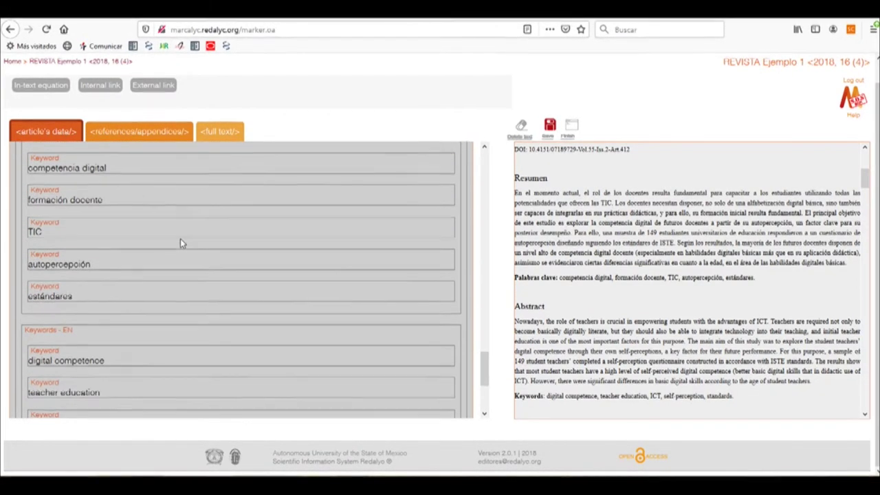
Check the languages of the English abstract and the Spanish keyword group
{"action": "scroll", "coordinate": [180, 242], "scroll_direction": "up", "scroll_amount": 5}
{"action": "left_click", "coordinate": [162, 307]}
{"action": "scroll", "coordinate": [162, 307], "scroll_direction": "down", "scroll_amount": 6}
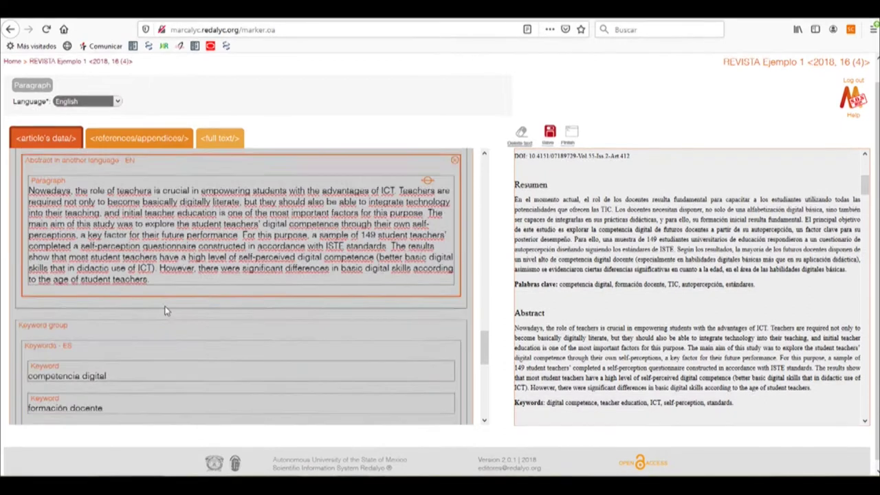
{"action": "left_click", "coordinate": [120, 227]}
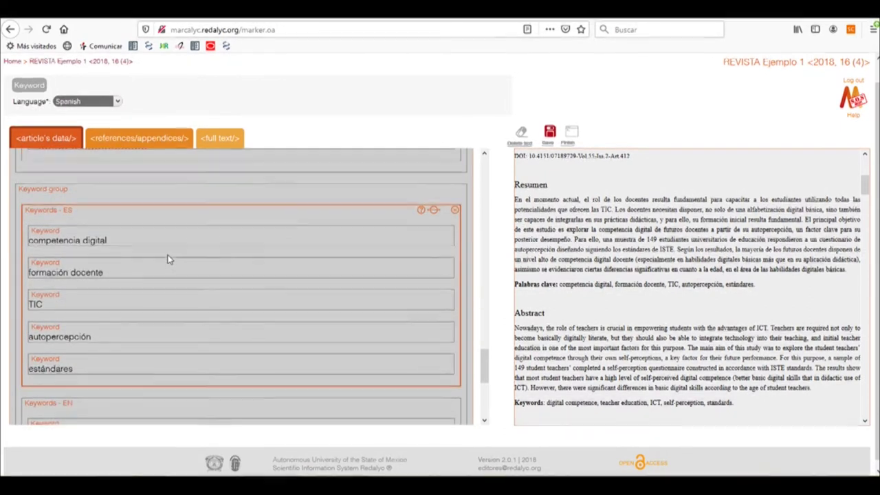
{"action": "scroll", "coordinate": [158, 256], "scroll_direction": "down", "scroll_amount": 3}
{"action": "scroll", "coordinate": [156, 256], "scroll_direction": "down", "scroll_amount": 1}
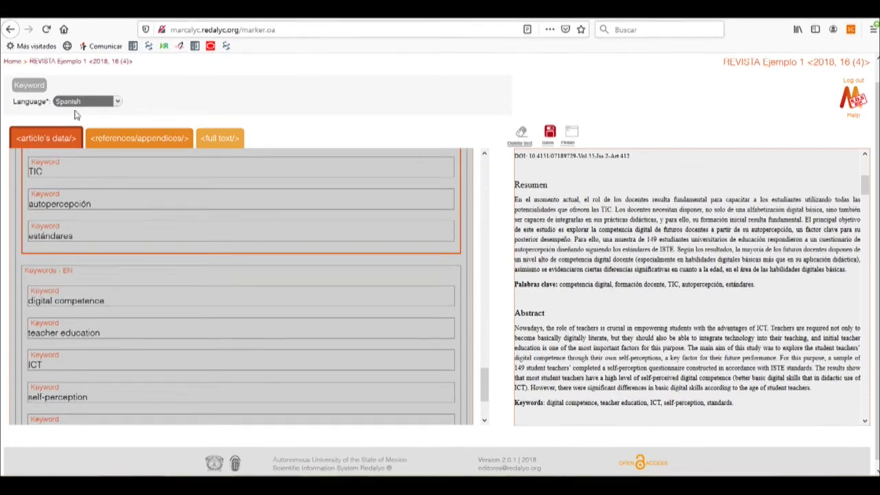
Tag the English keyword group (digital competence … standards) as English
{"action": "left_click", "coordinate": [92, 274]}
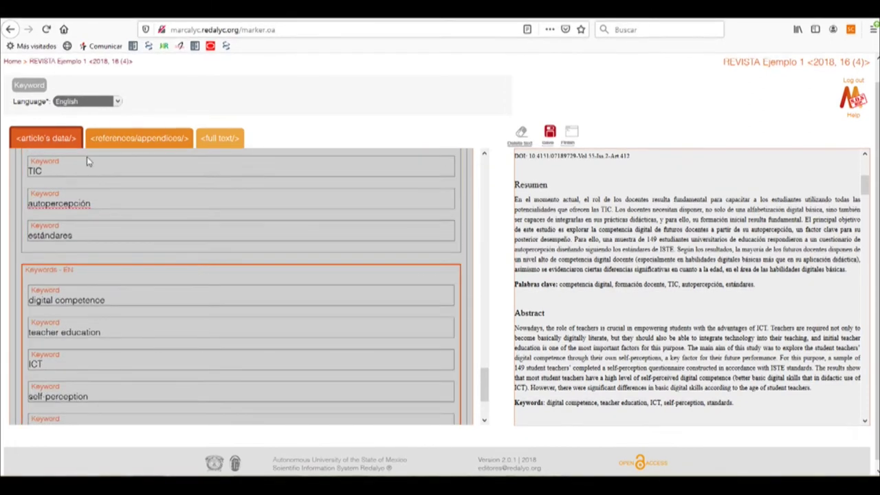
{"action": "scroll", "coordinate": [148, 250], "scroll_direction": "down", "scroll_amount": 2}
{"action": "scroll", "coordinate": [153, 253], "scroll_direction": "down", "scroll_amount": 1}
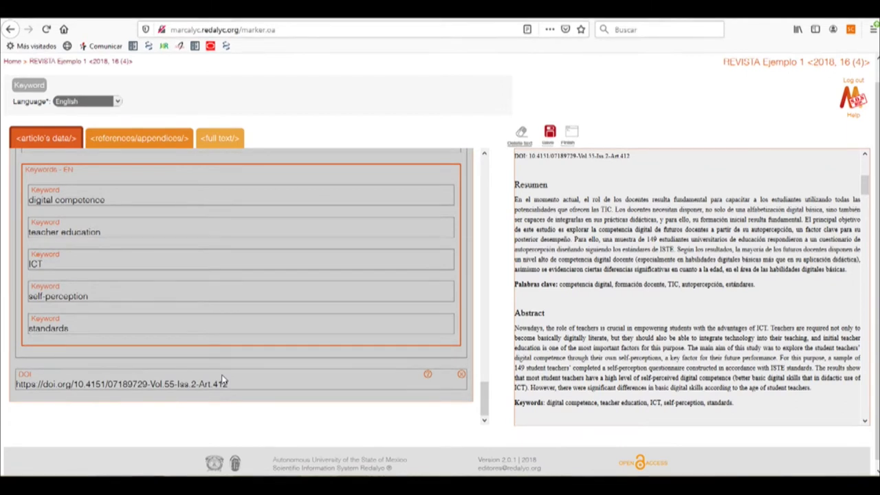
{"action": "scroll", "coordinate": [231, 382], "scroll_direction": "down", "scroll_amount": 1}
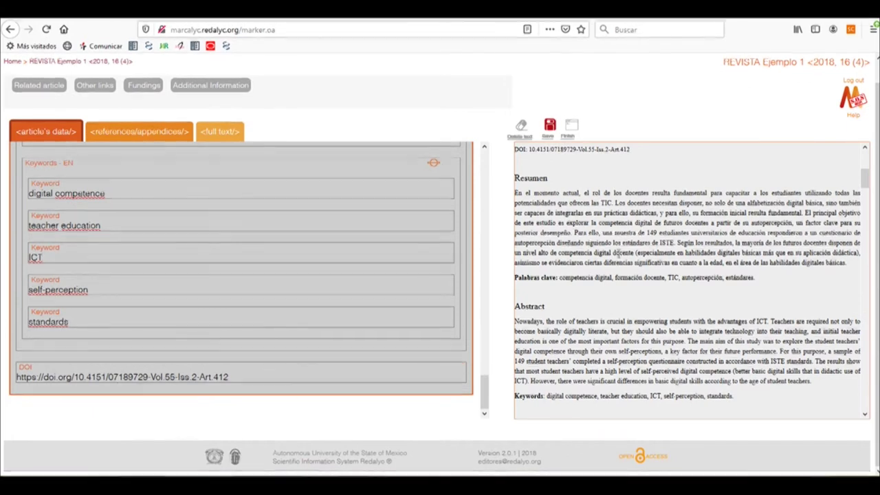
{"action": "left_click", "coordinate": [253, 377]}
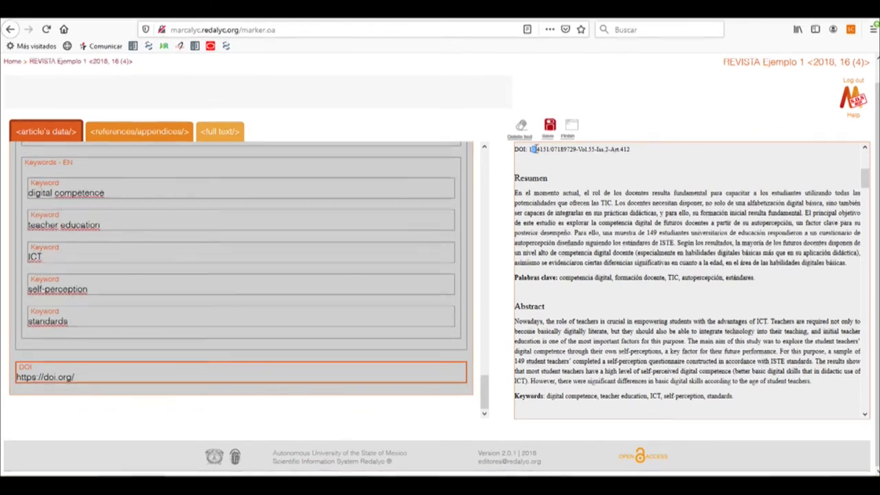
{"action": "left_click_drag", "start_coordinate": [530, 149], "coordinate": [631, 154]}
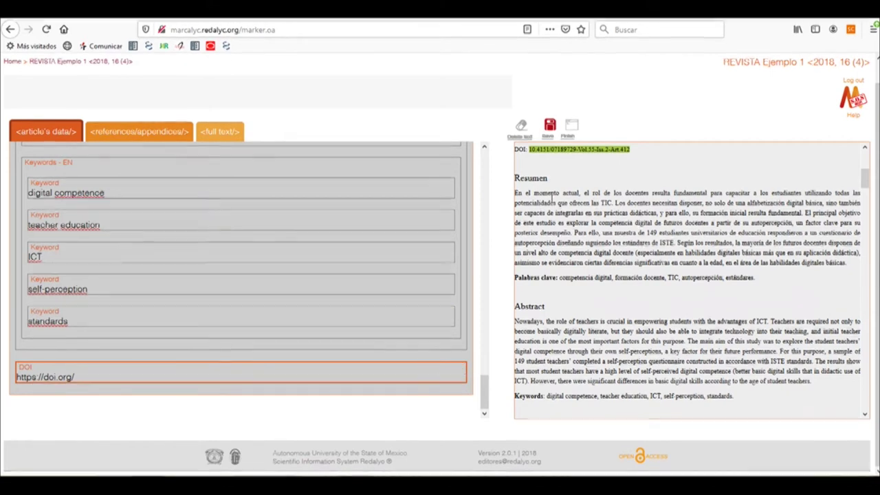
{"action": "left_click", "coordinate": [242, 389]}
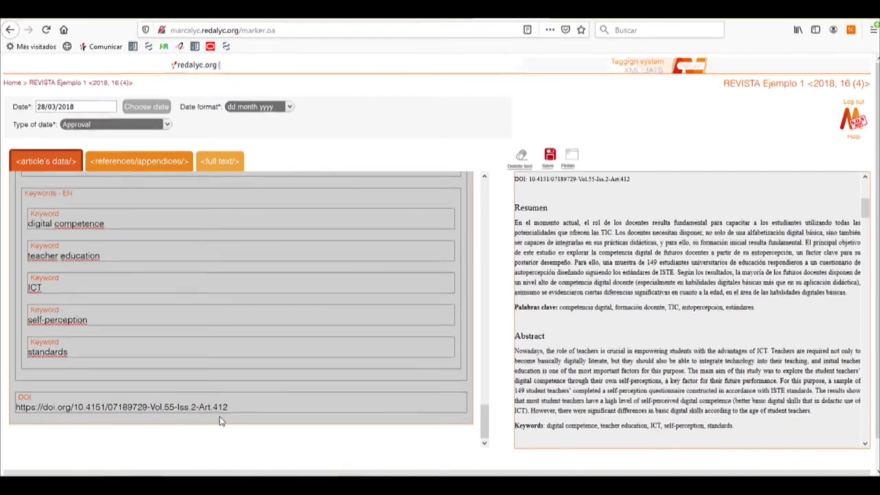
{"action": "left_click", "coordinate": [44, 165]}
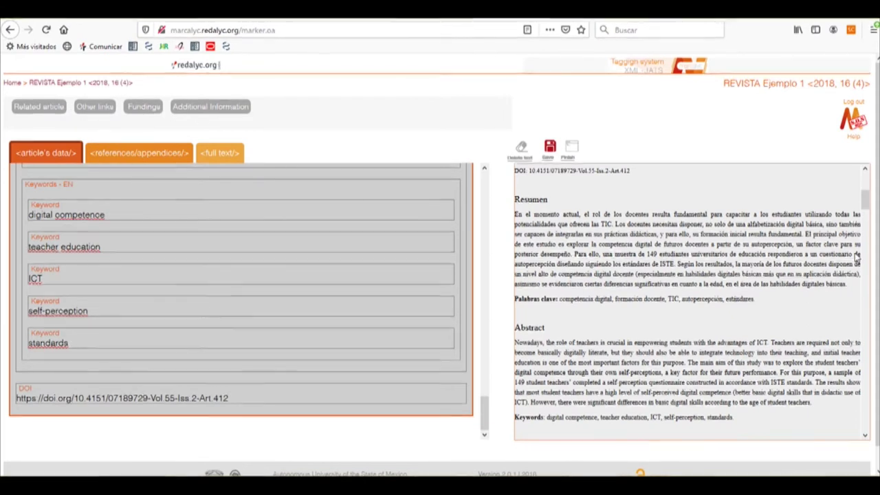
Add a Fundings section and mark the ministry name in the Agradecimientos text
{"action": "left_click_drag", "start_coordinate": [870, 211], "coordinate": [870, 233]}
{"action": "left_click_drag", "start_coordinate": [871, 273], "coordinate": [875, 313]}
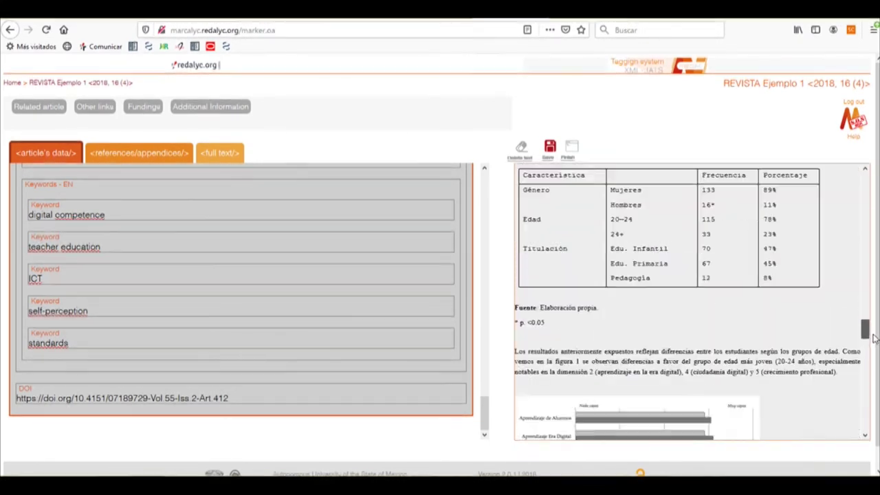
{"action": "left_click_drag", "start_coordinate": [870, 391], "coordinate": [868, 407]}
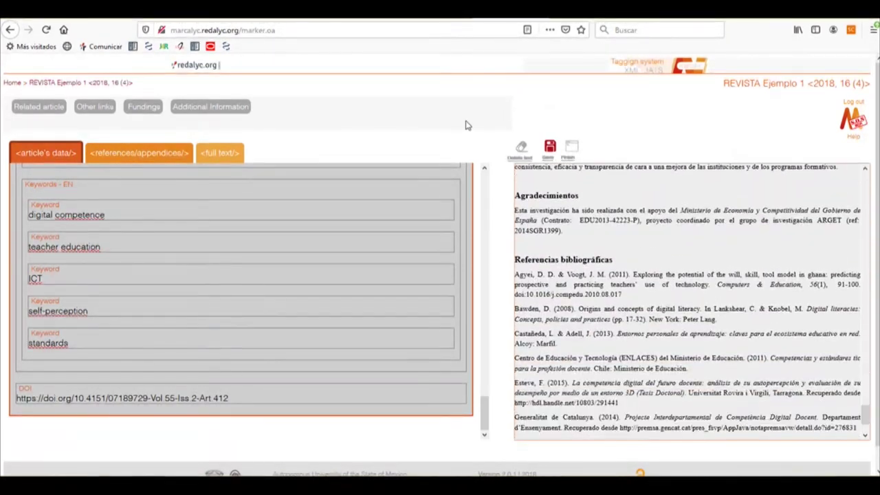
{"action": "left_click", "coordinate": [144, 110]}
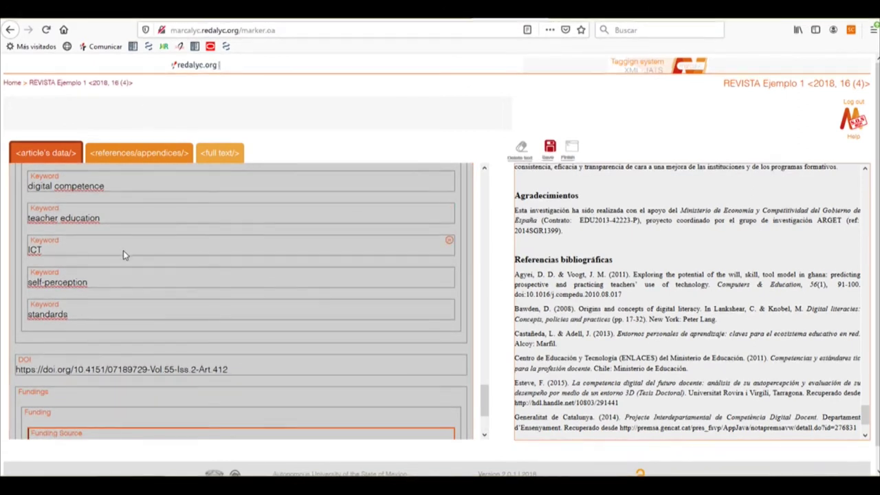
{"action": "scroll", "coordinate": [123, 250], "scroll_direction": "down", "scroll_amount": 3}
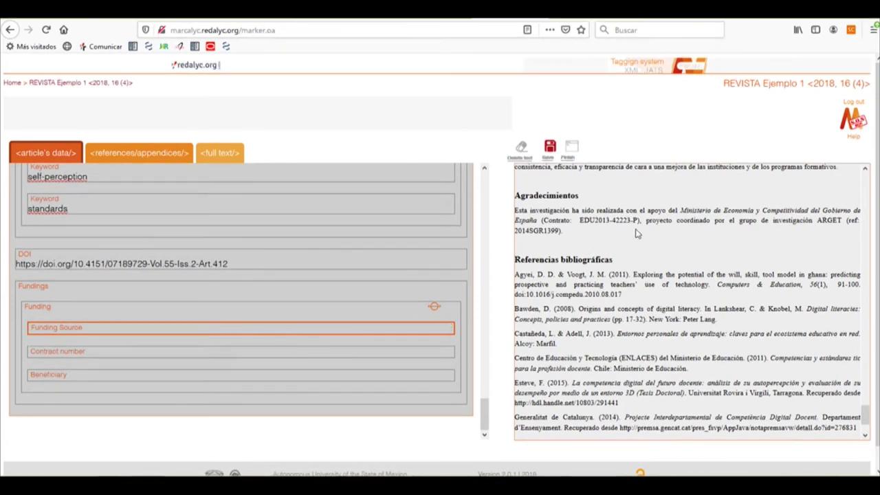
{"action": "left_click_drag", "start_coordinate": [683, 210], "coordinate": [538, 219]}
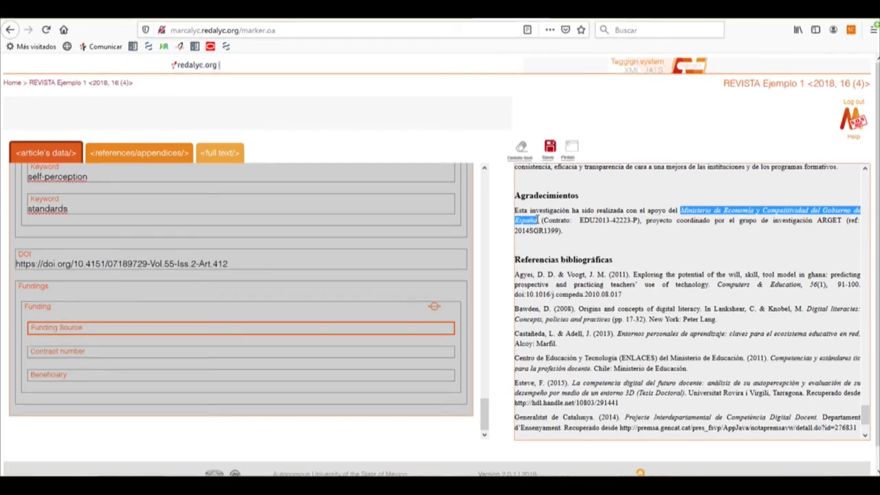
Fill Funding Source with the ministry name and Contract number with EDU2013-42223-P
{"action": "left_click", "coordinate": [538, 220]}
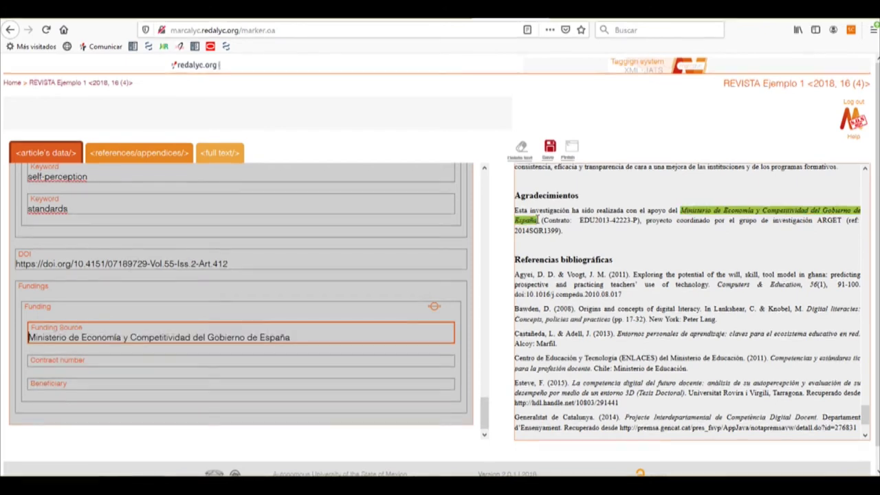
{"action": "left_click", "coordinate": [84, 361]}
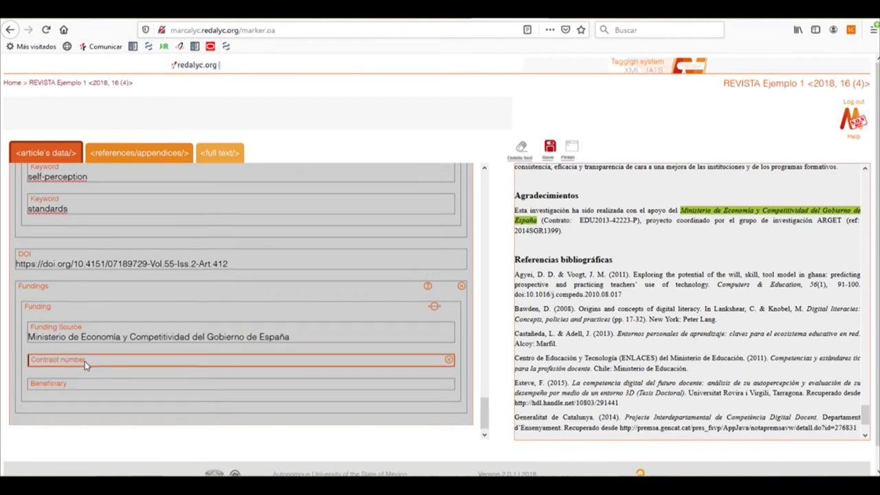
{"action": "left_click_drag", "start_coordinate": [580, 220], "coordinate": [638, 221]}
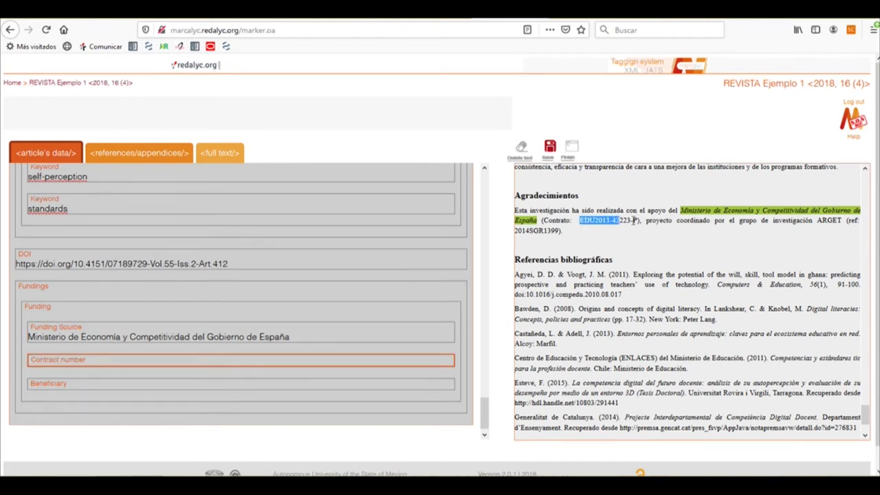
{"action": "left_click", "coordinate": [596, 222]}
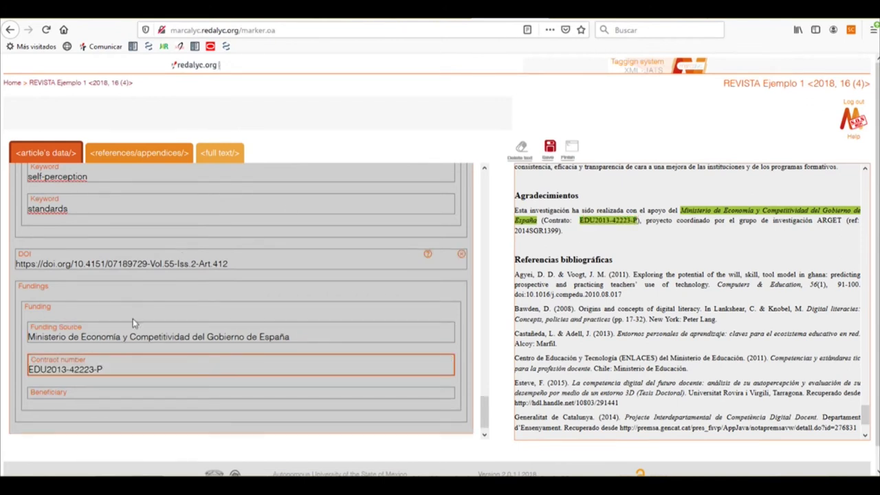
Mark the article's Spanish title for the Beneficiary field
{"action": "left_click", "coordinate": [123, 393]}
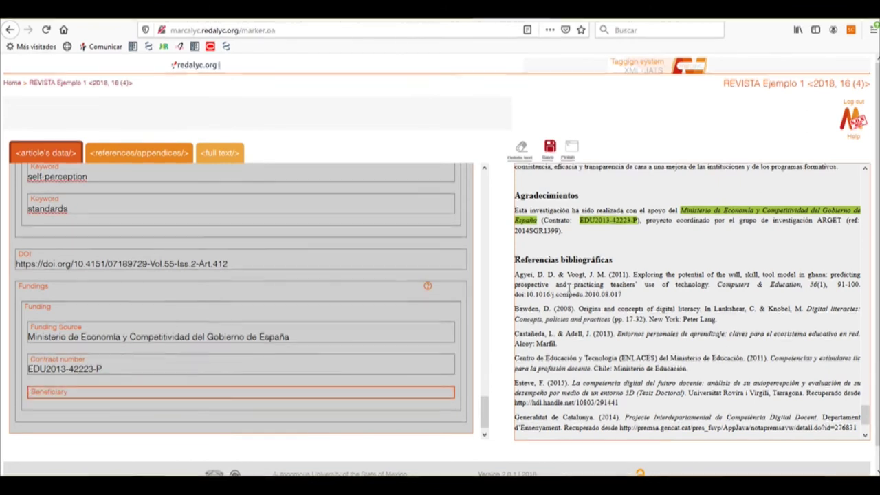
{"action": "left_click_drag", "start_coordinate": [869, 415], "coordinate": [868, 178]}
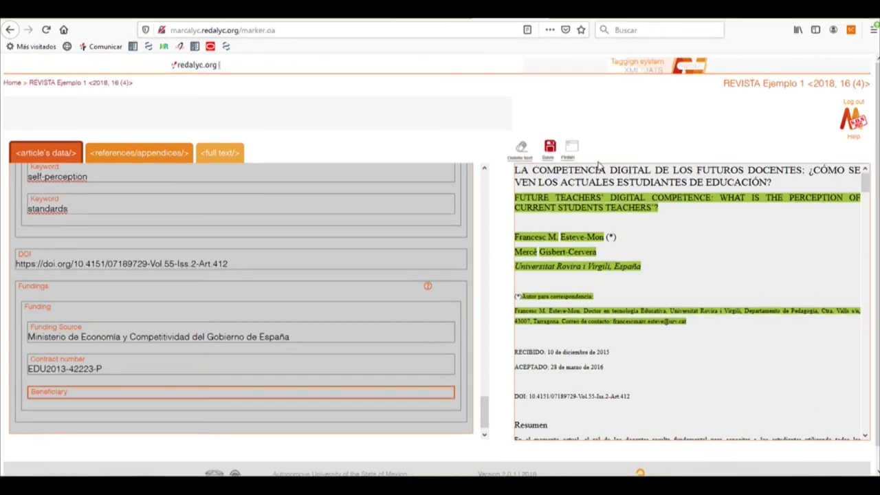
{"action": "left_click_drag", "start_coordinate": [514, 170], "coordinate": [773, 187]}
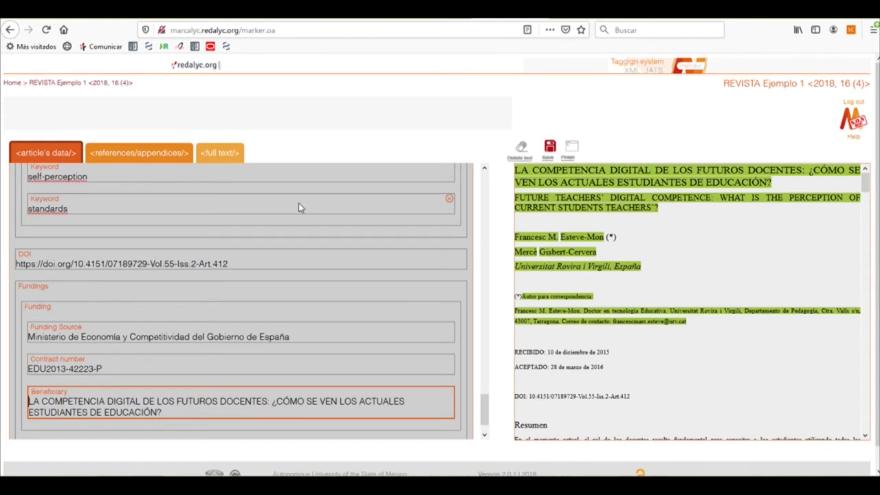
Set the funding type to Grant and save the tagged metadata
{"action": "left_click", "coordinate": [58, 318]}
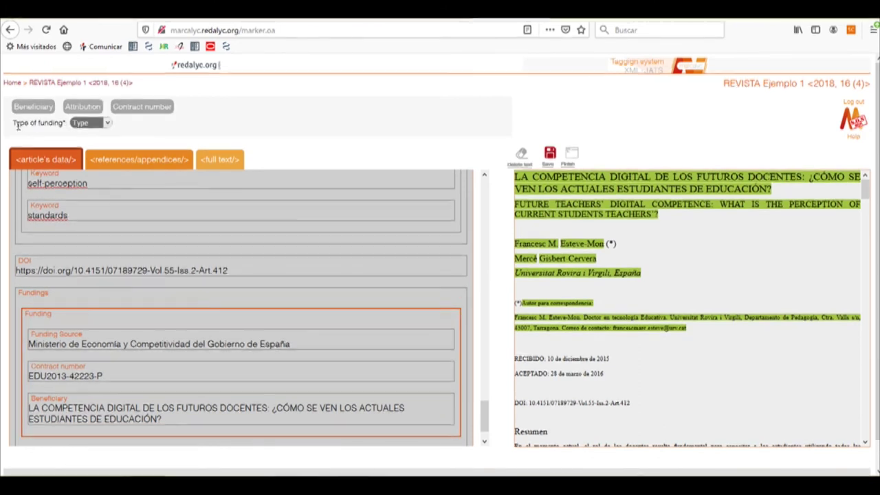
{"action": "left_click", "coordinate": [91, 124]}
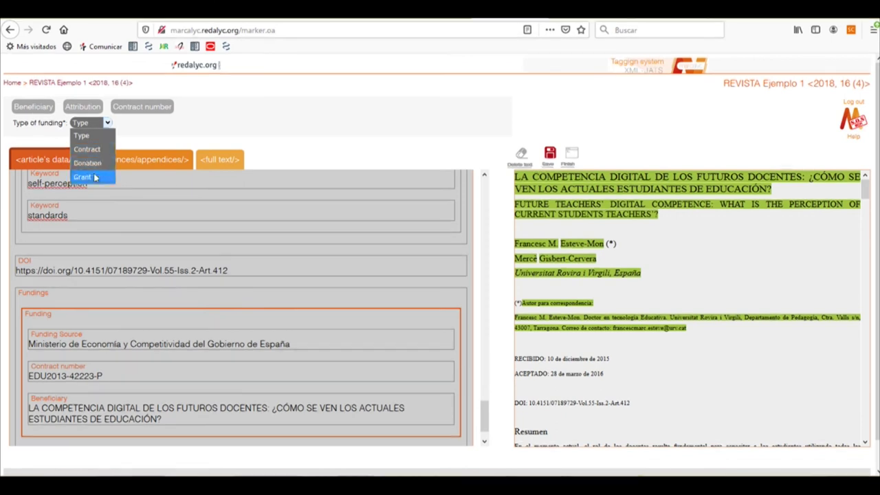
{"action": "left_click", "coordinate": [84, 177]}
{"action": "scroll", "coordinate": [171, 302], "scroll_direction": "down", "scroll_amount": 1}
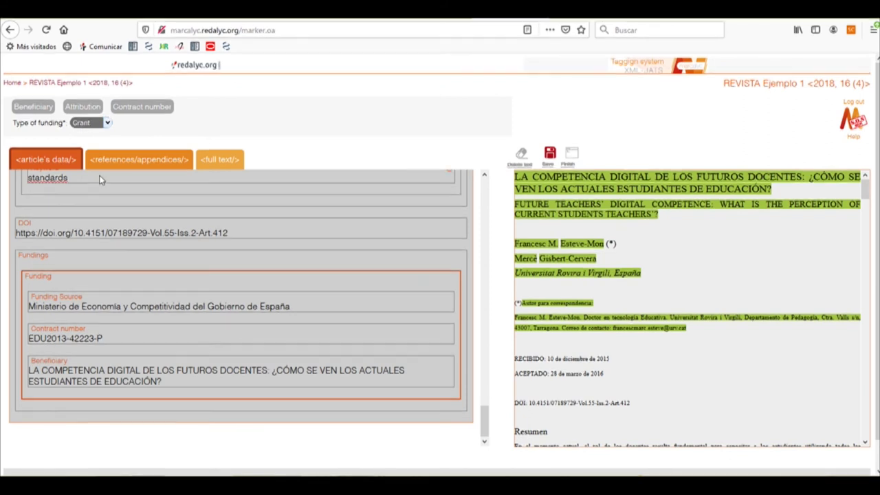
{"action": "left_click", "coordinate": [61, 170]}
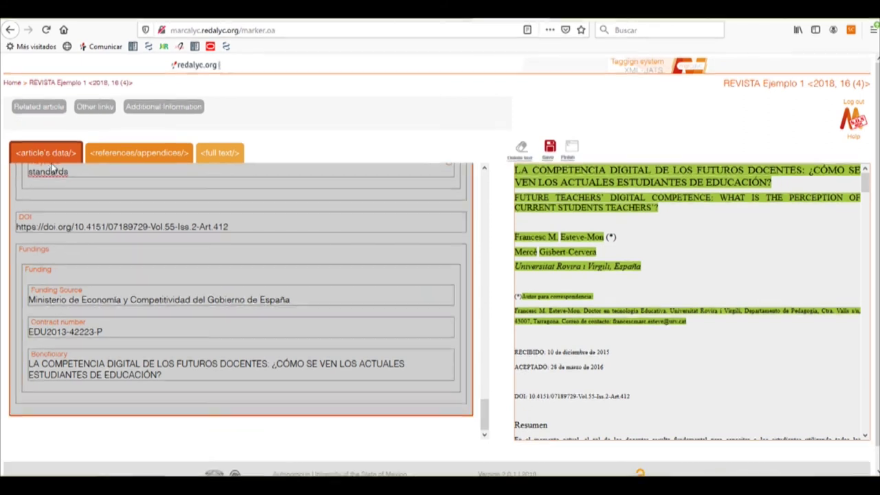
{"action": "left_click", "coordinate": [549, 151]}
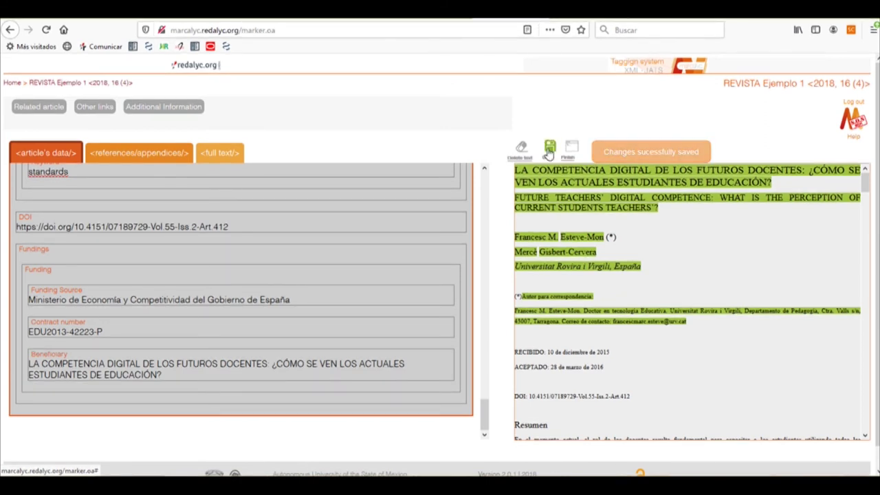